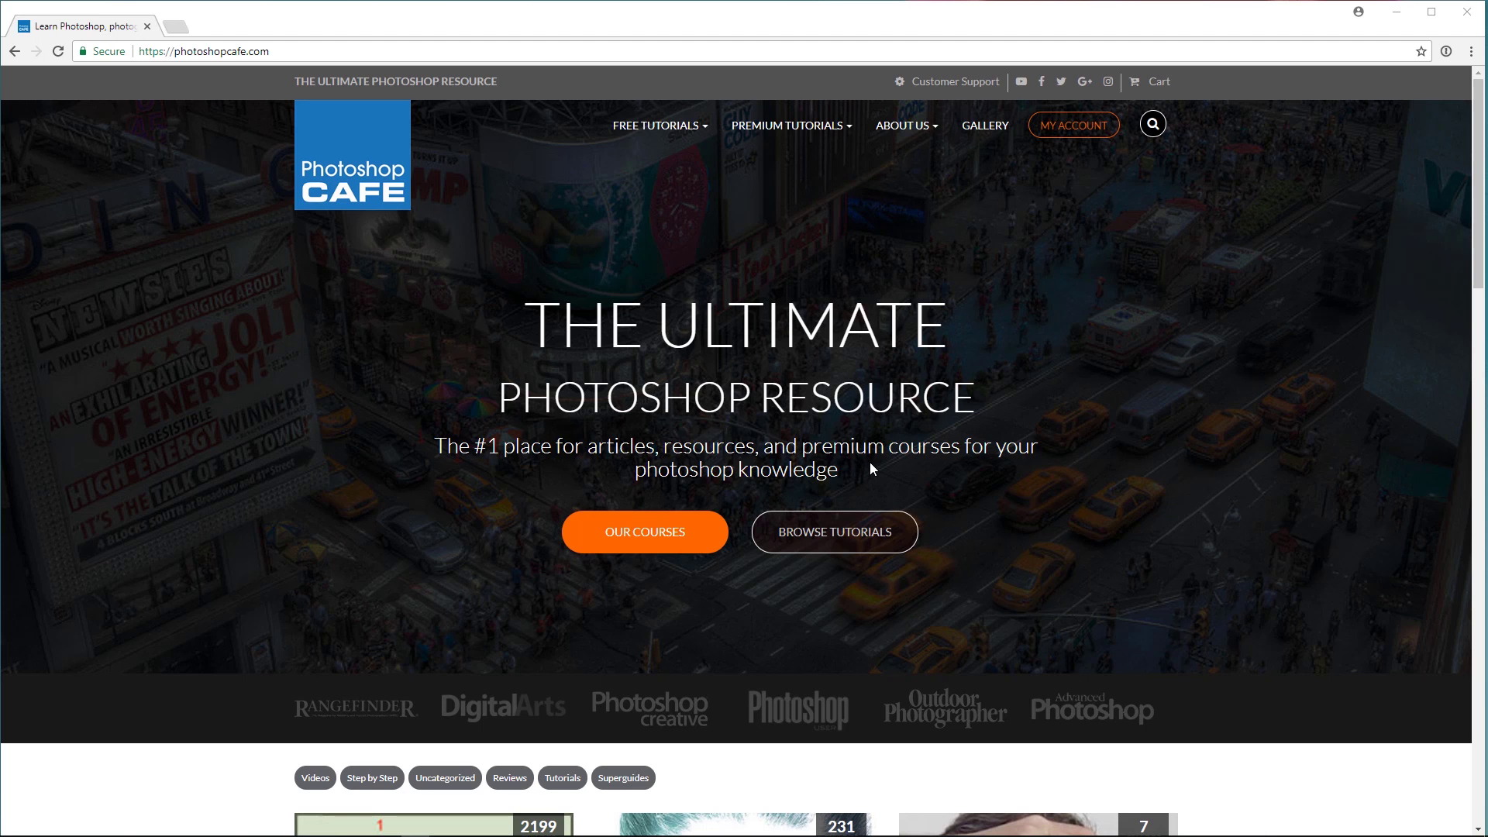
Step: Open the PhotoshopCAFE My Account login form to enter the account's username and password
left_click(1092, 129)
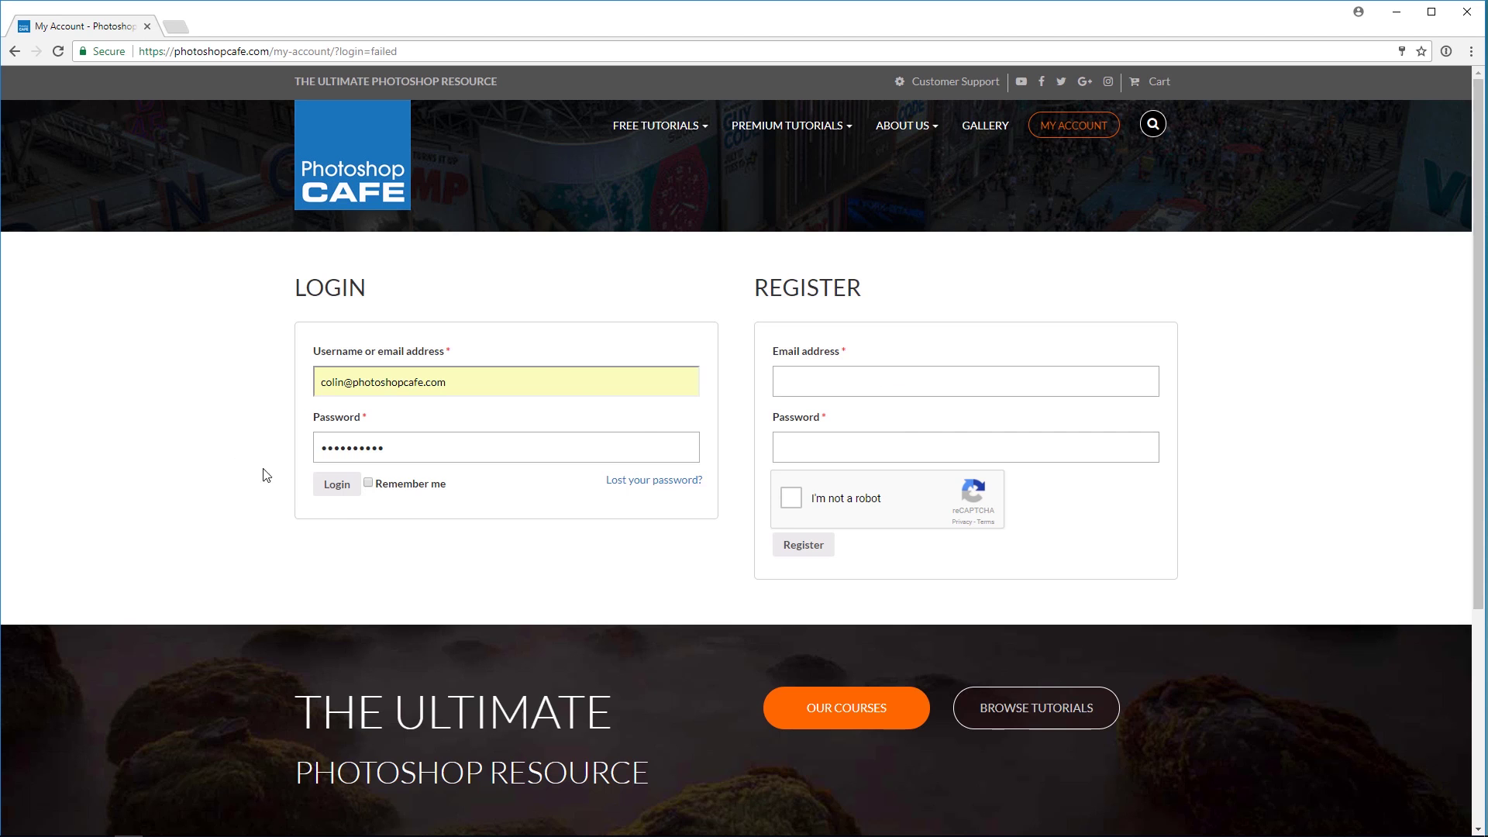
Step: Log in to reach the My Account Free Bonuses page listing the eBook and Superguides
left_click(338, 488)
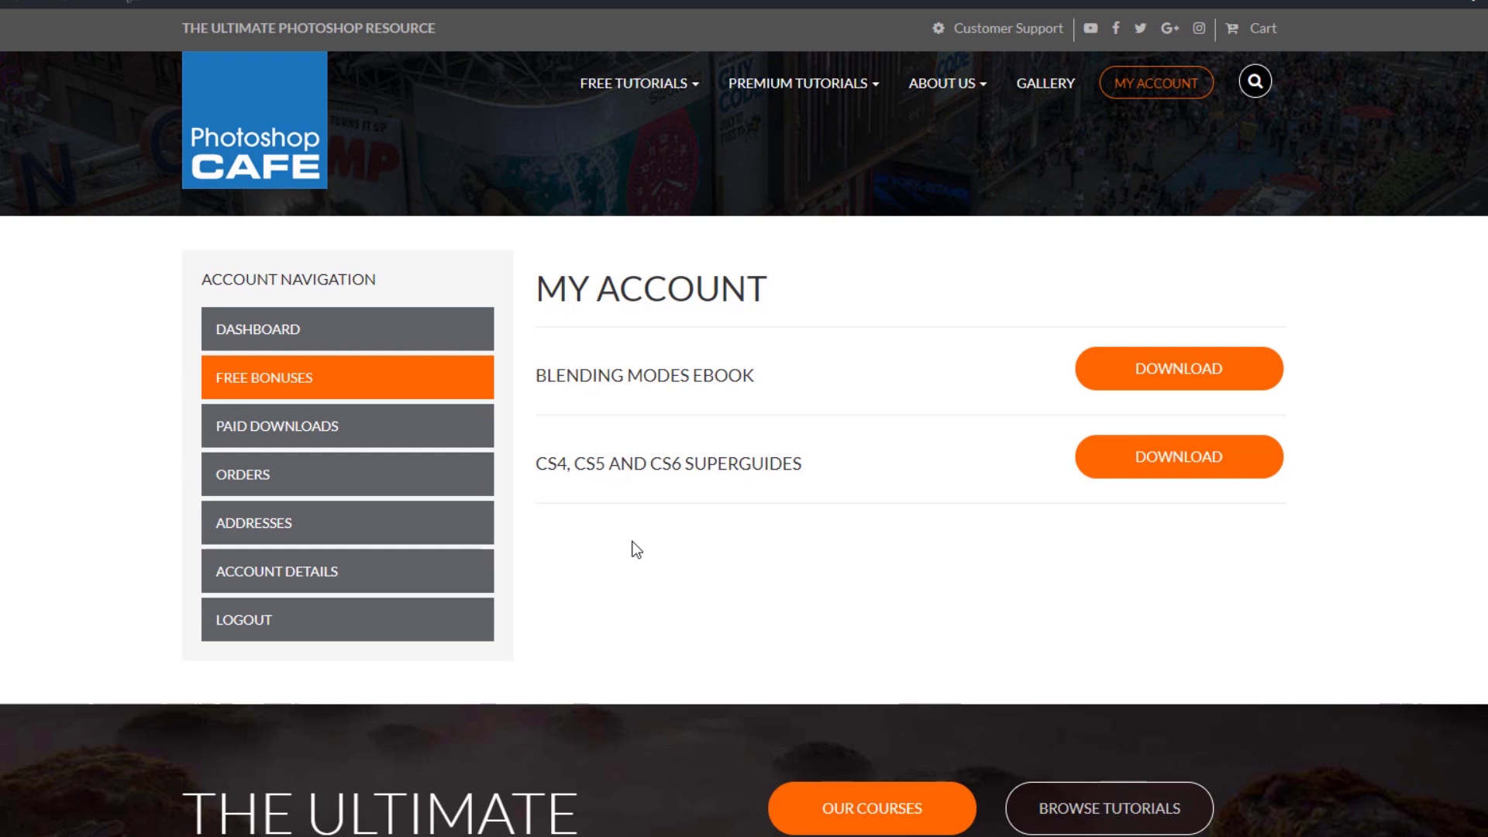
Step: Download the 815 MB multiShot-PhotoshopCAFE zip from the Paid Downloads list
left_click(256, 430)
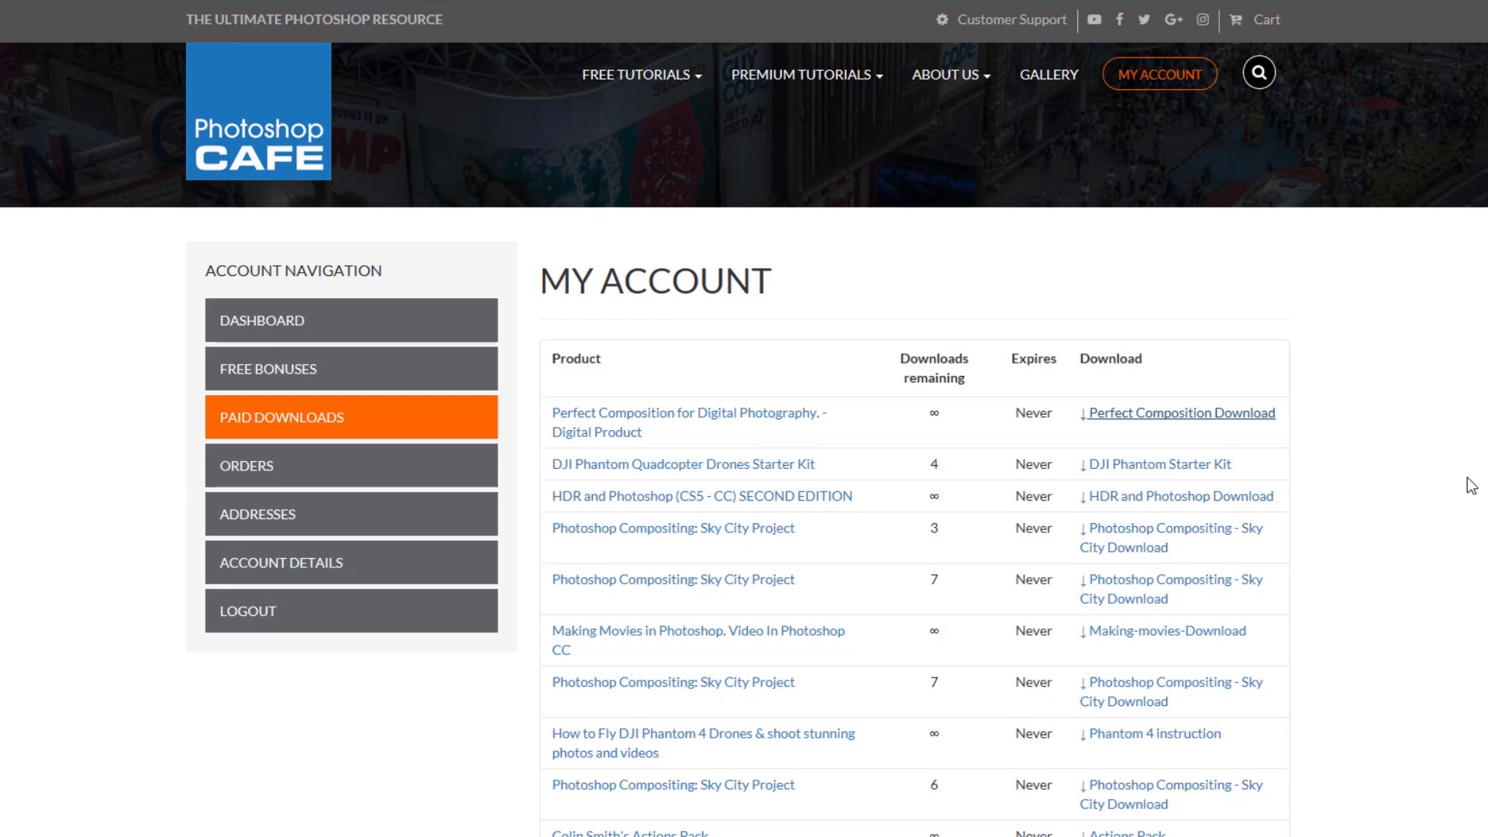
scroll(1467, 489, "down", 2)
scroll(1465, 489, "down", 5)
scroll(1465, 488, "up", 5)
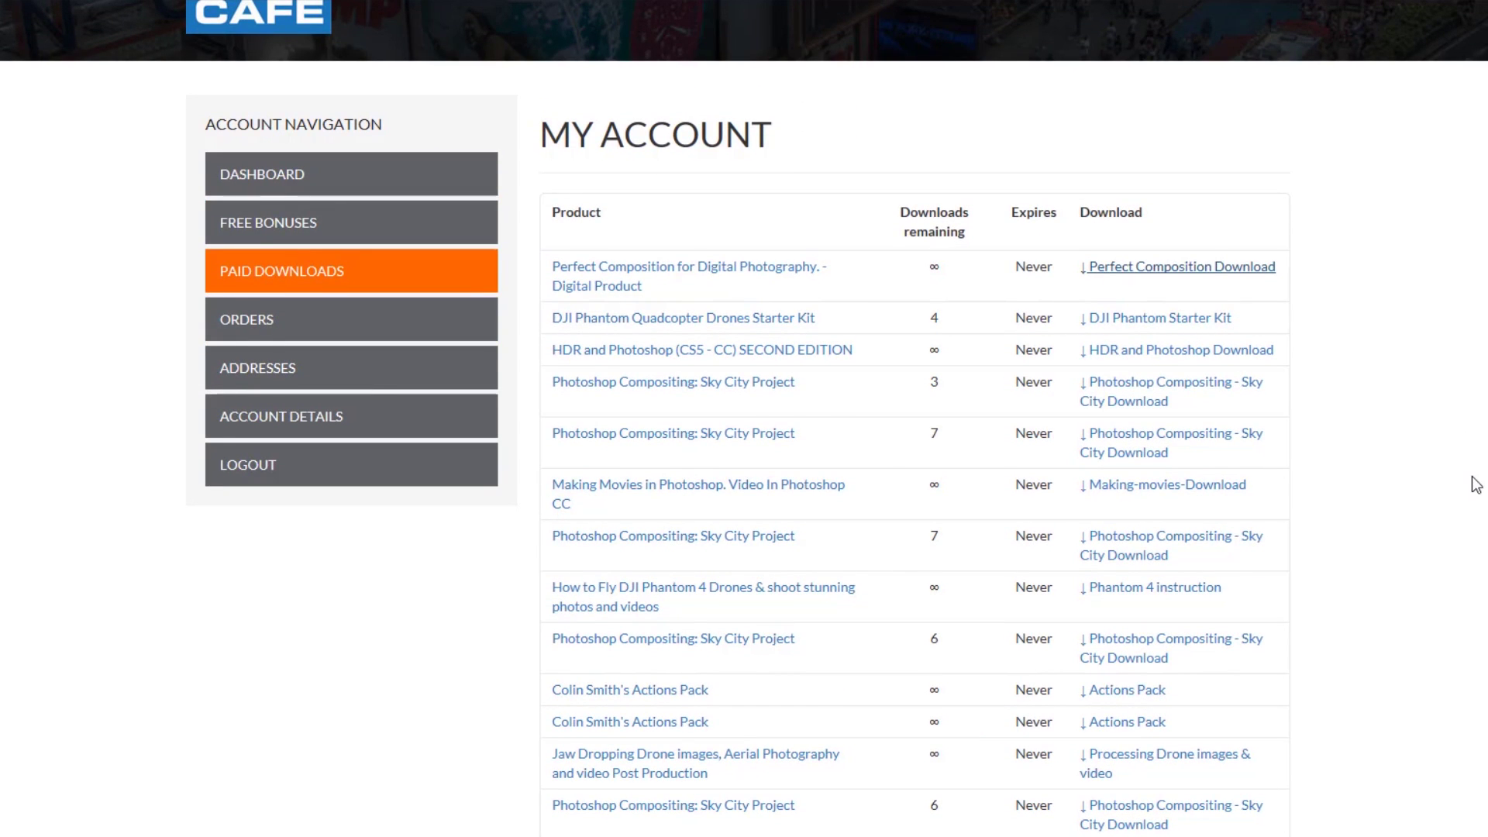
left_click(1114, 390)
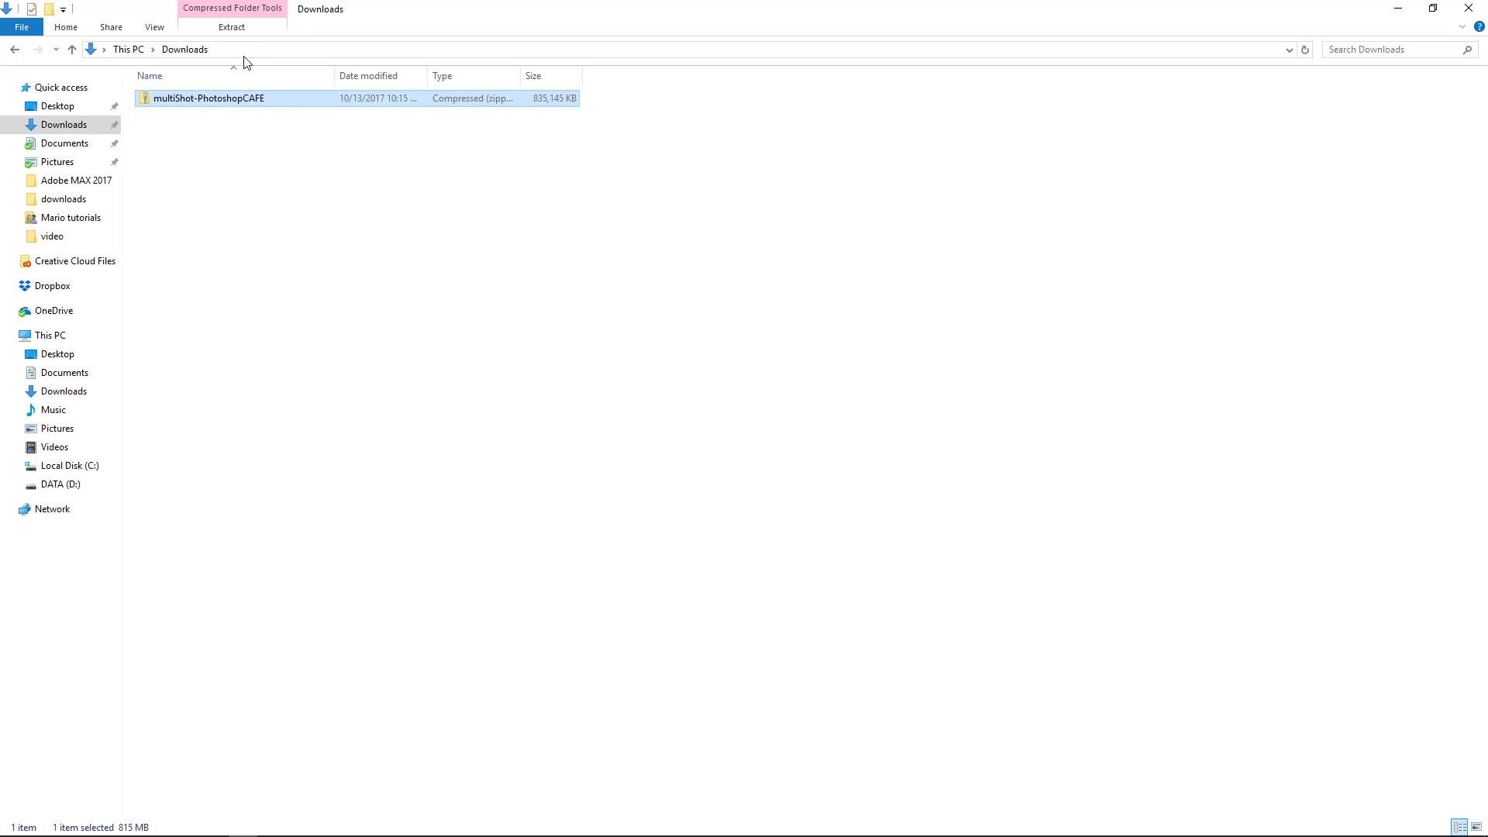
Step: Start Extract all on the multiShot-PhotoshopCAFE zip from Compressed Folder Tools
left_click(233, 29)
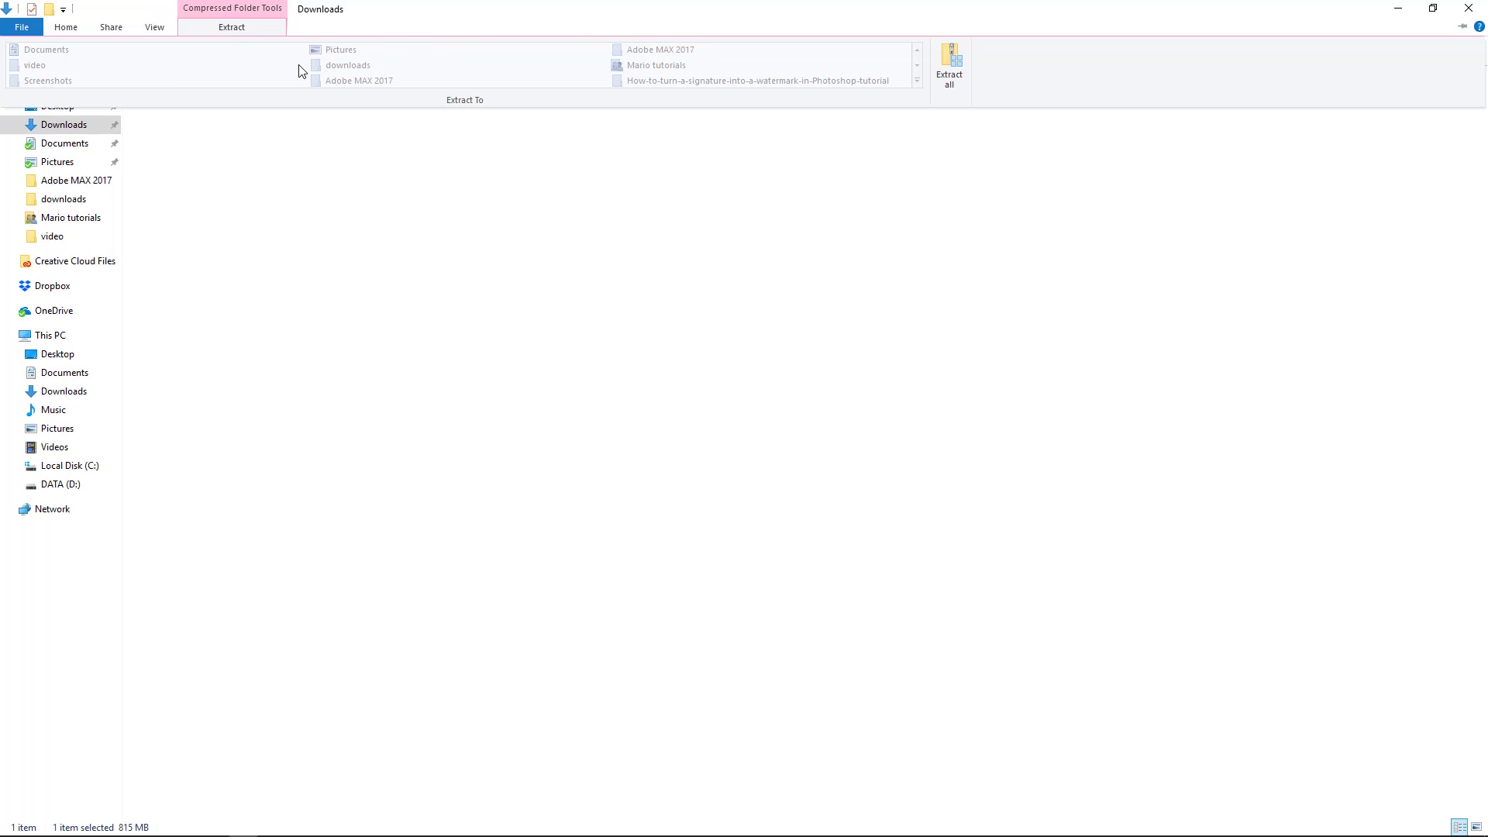
left_click(947, 62)
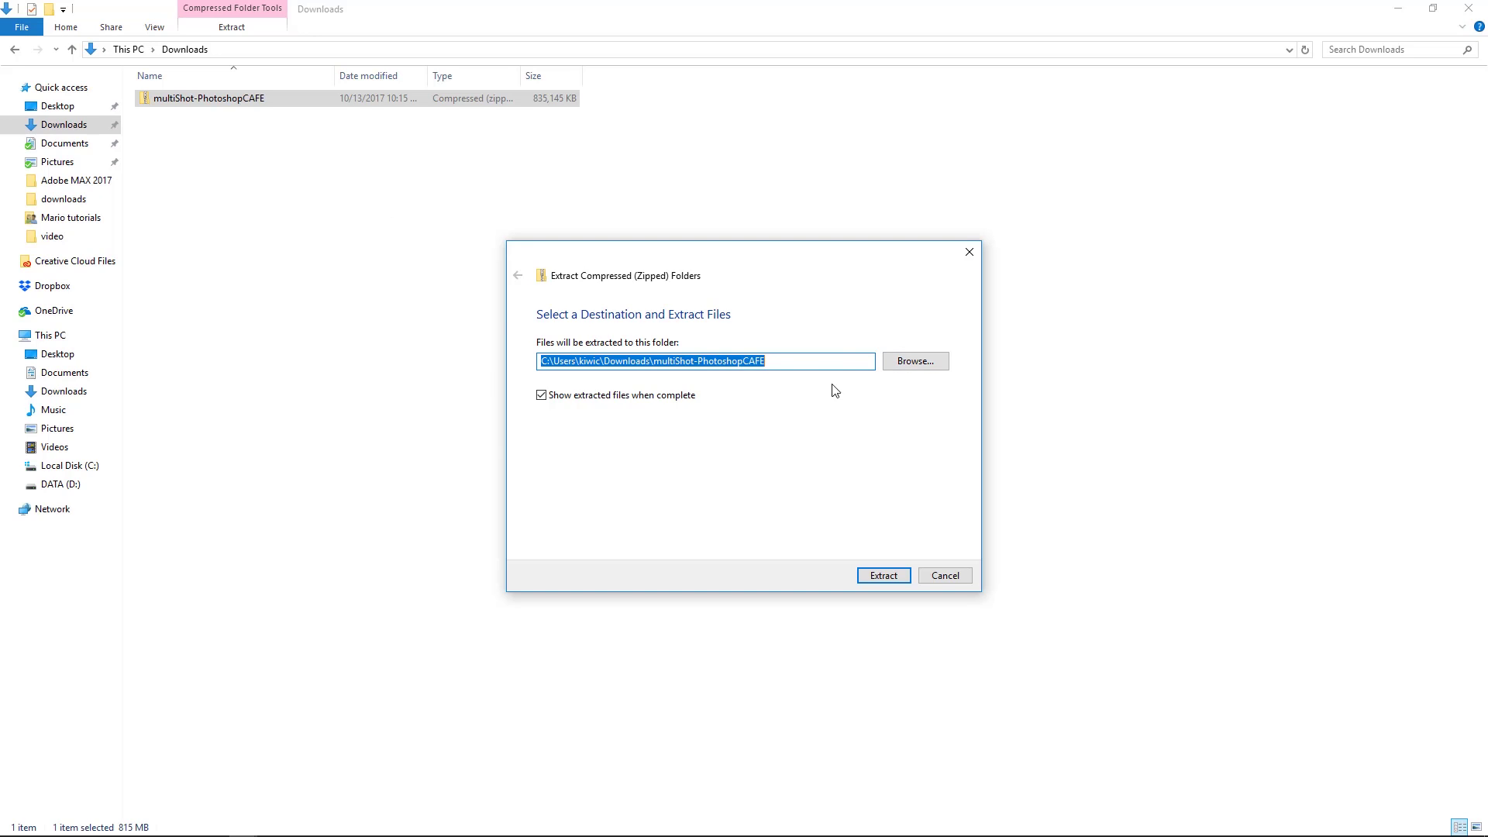
Step: Create a 'psc multi' folder on the Desktop and extract all 895 zip items into it
left_click(934, 367)
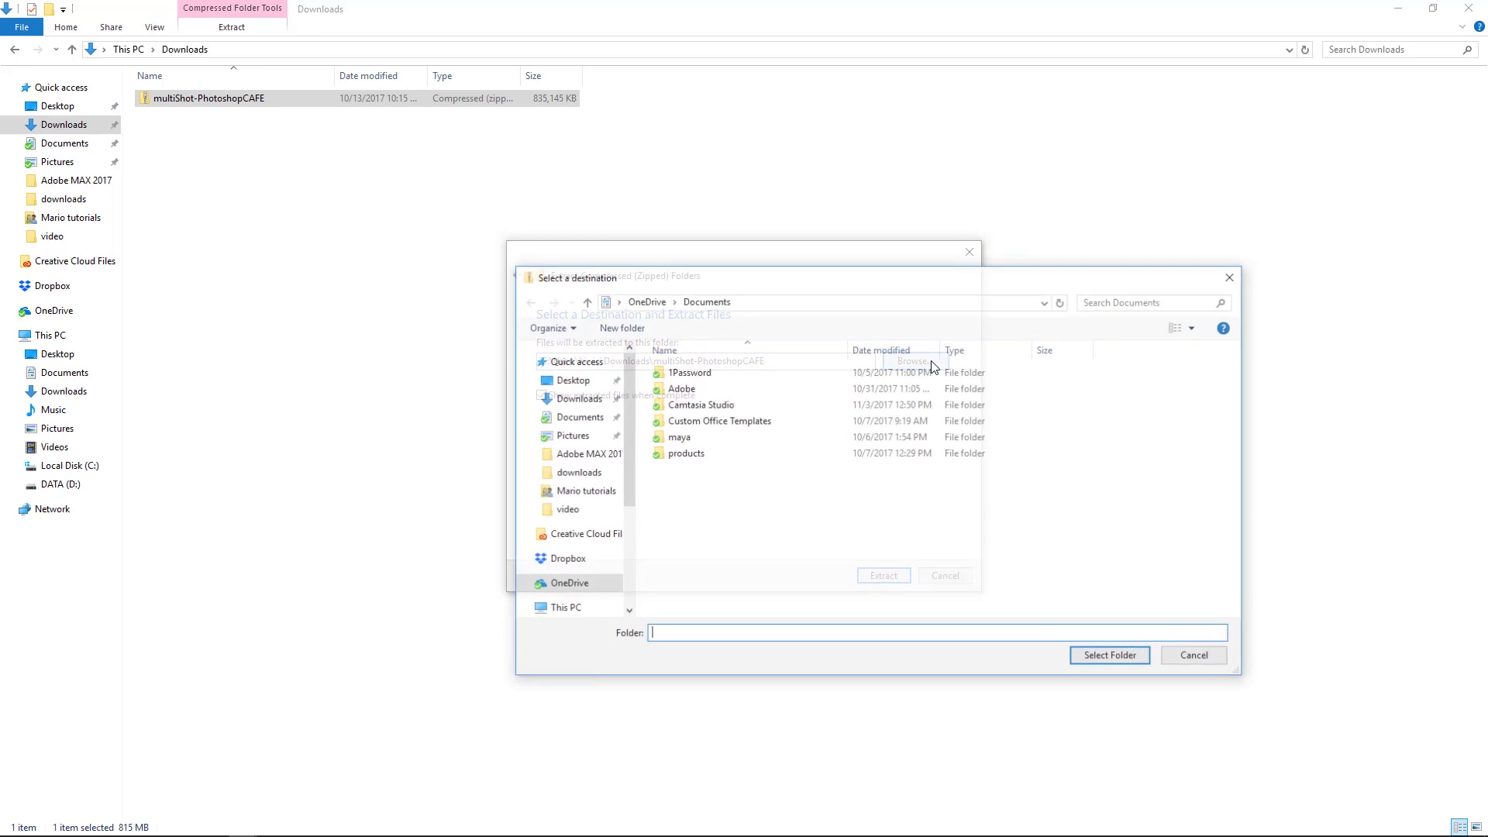
left_click(572, 381)
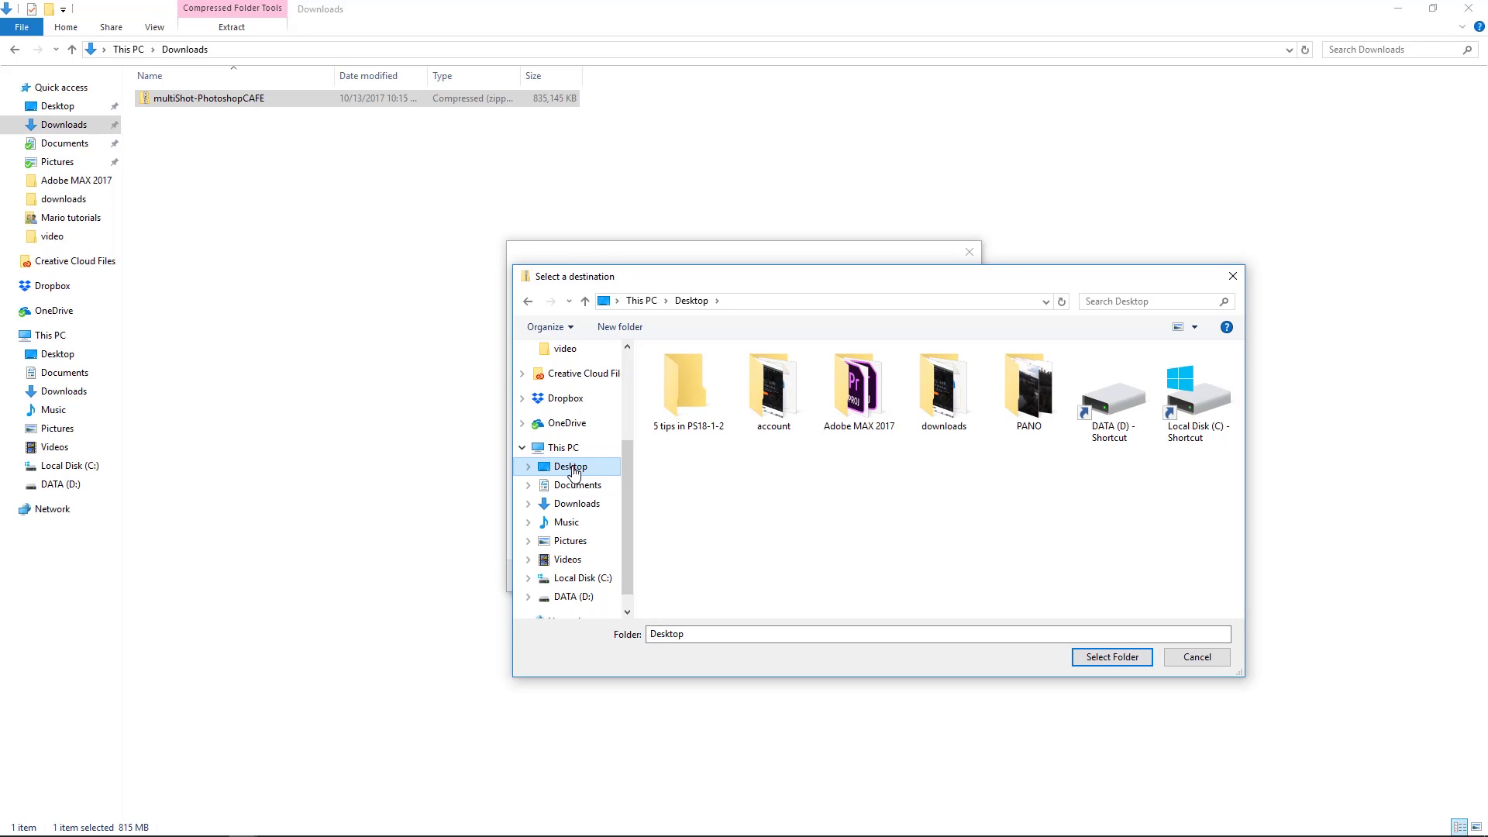
left_click(616, 327)
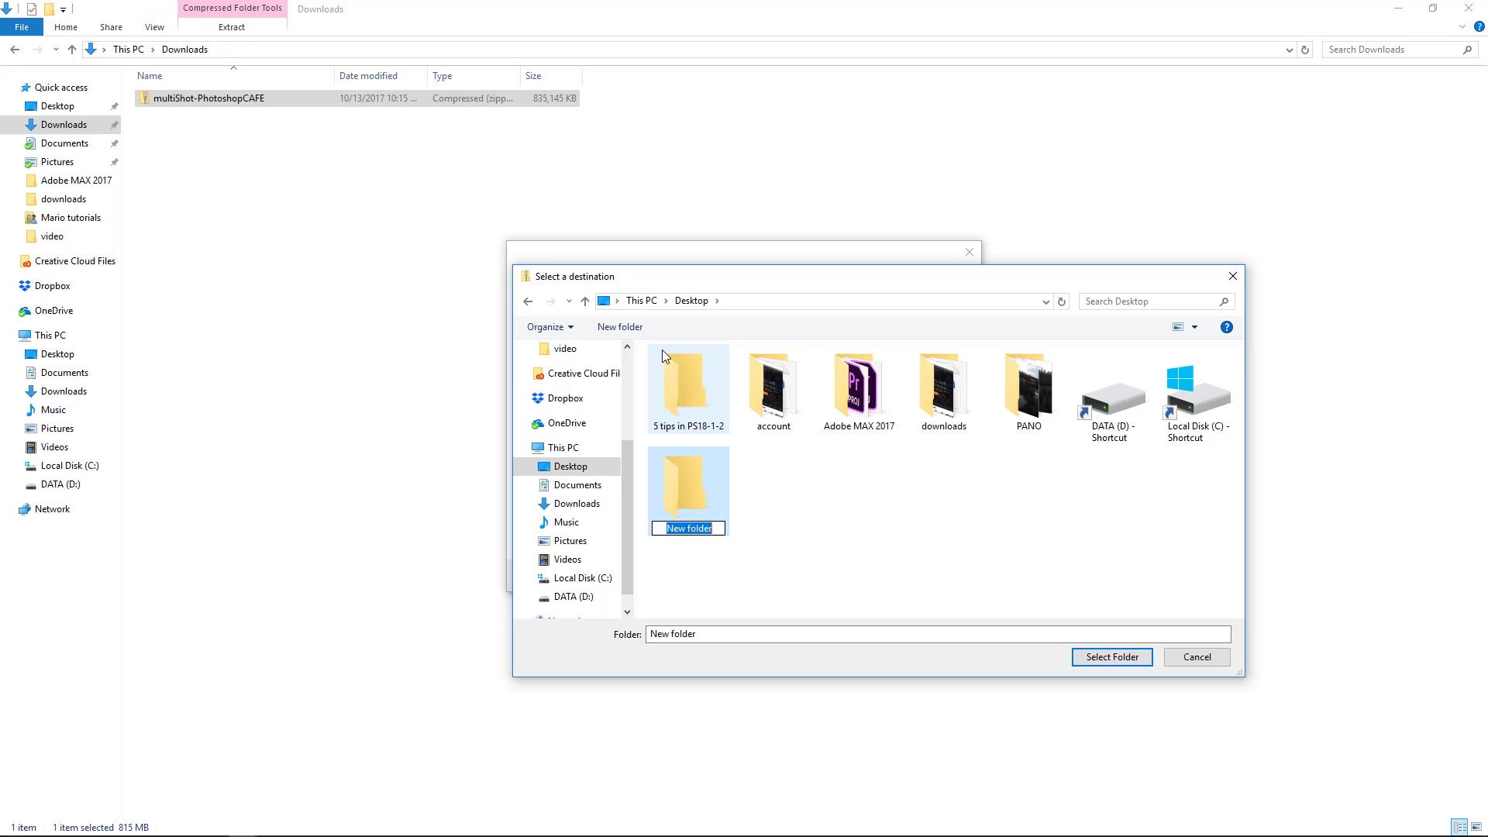
type("psc mult")
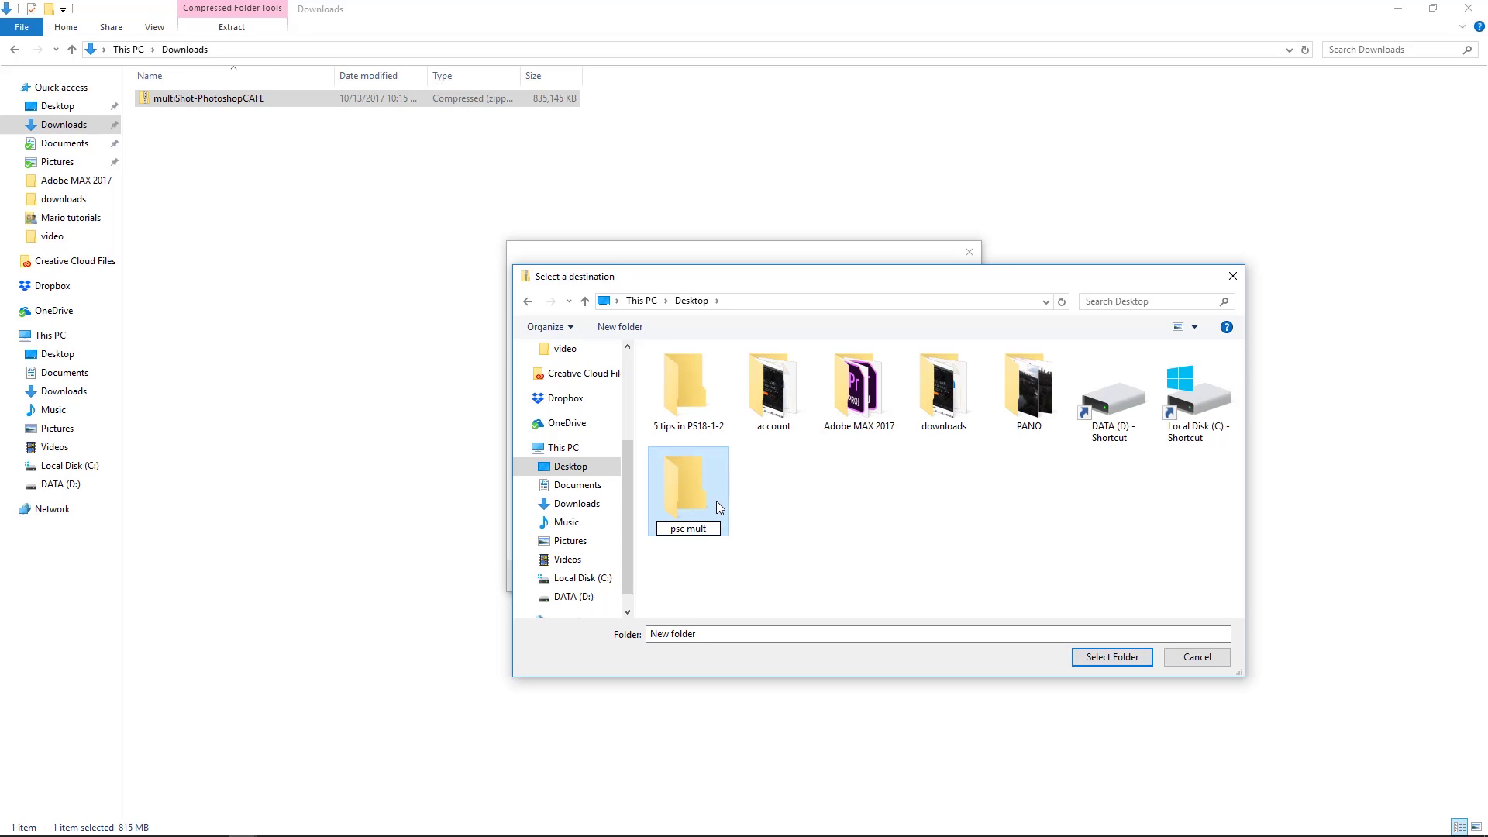
type("i")
left_click(1086, 660)
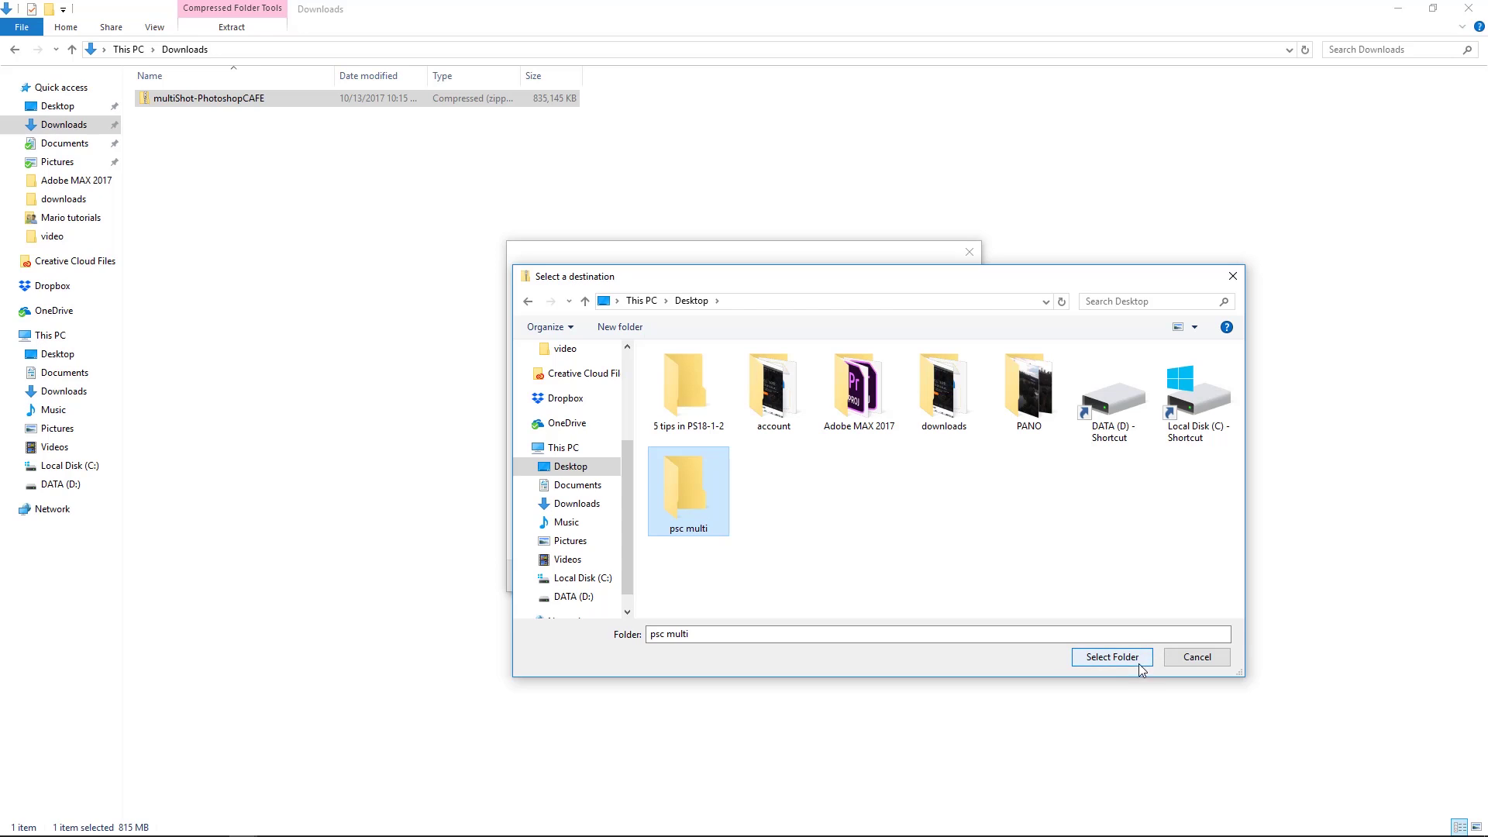
left_click(1128, 662)
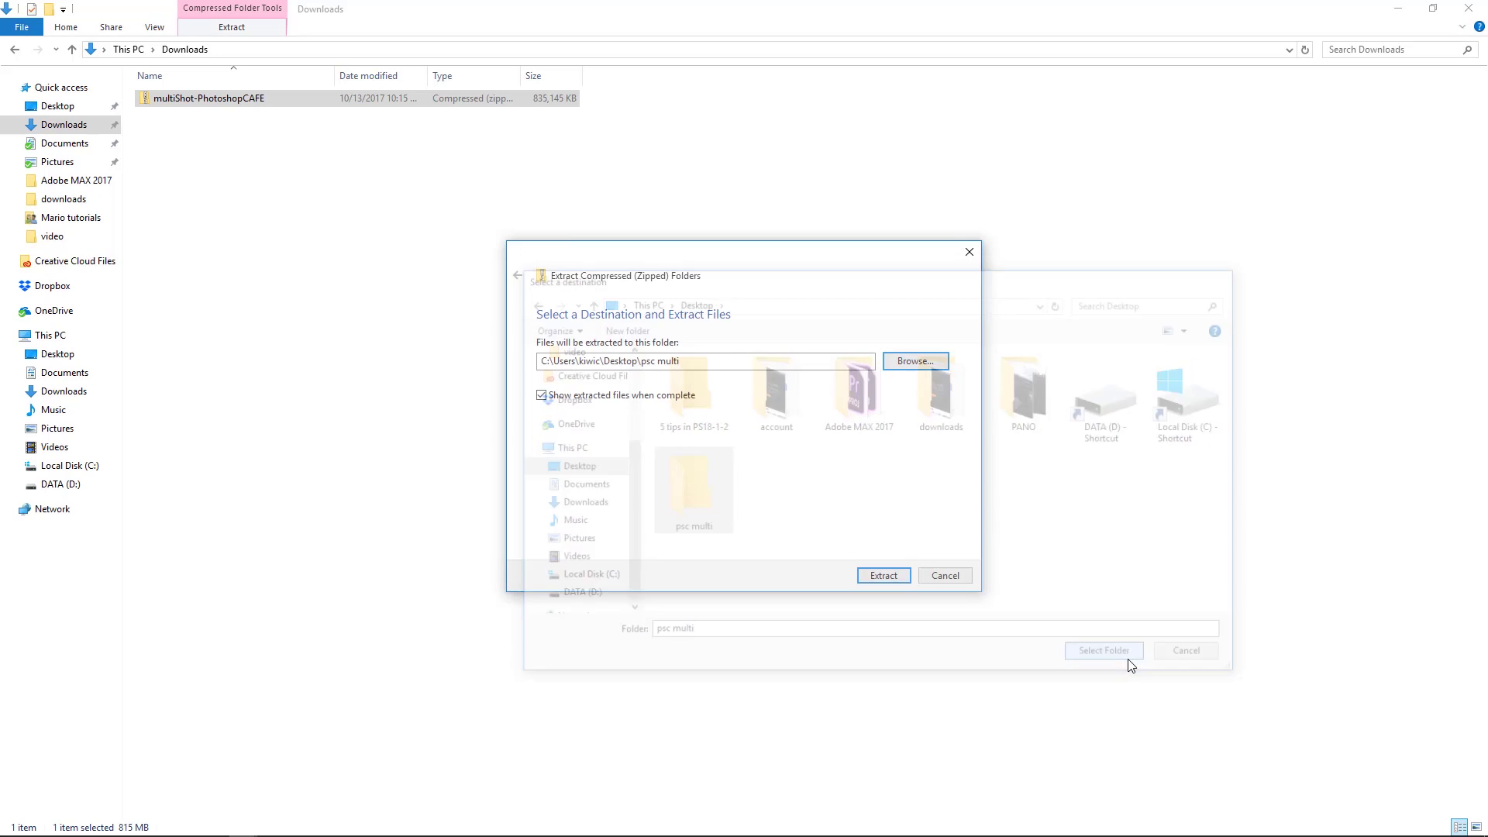
left_click(891, 574)
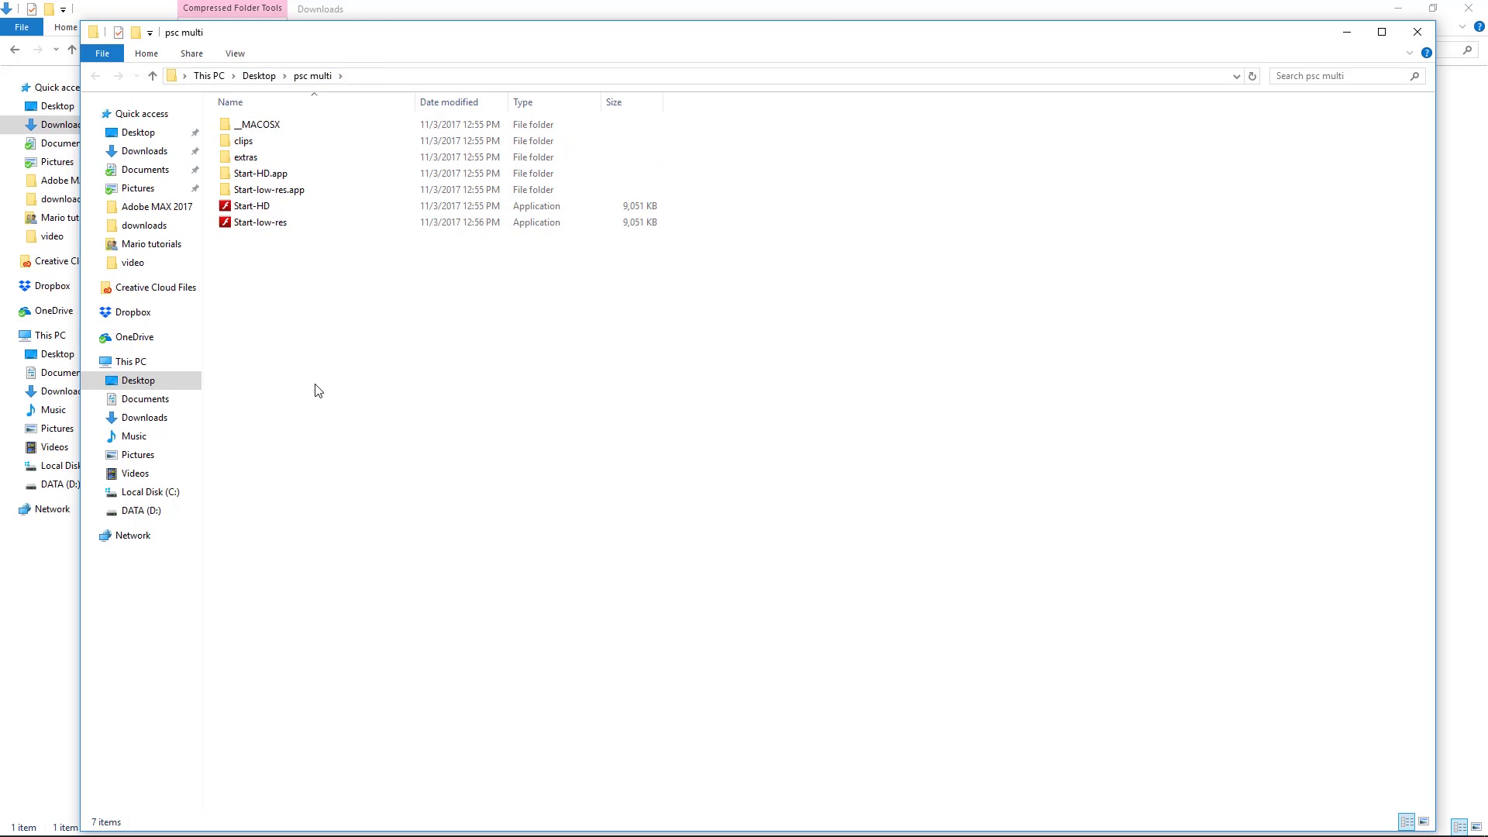
Step: Run Start-HD from the psc multi folder in Adobe Flash Player
left_click(274, 209)
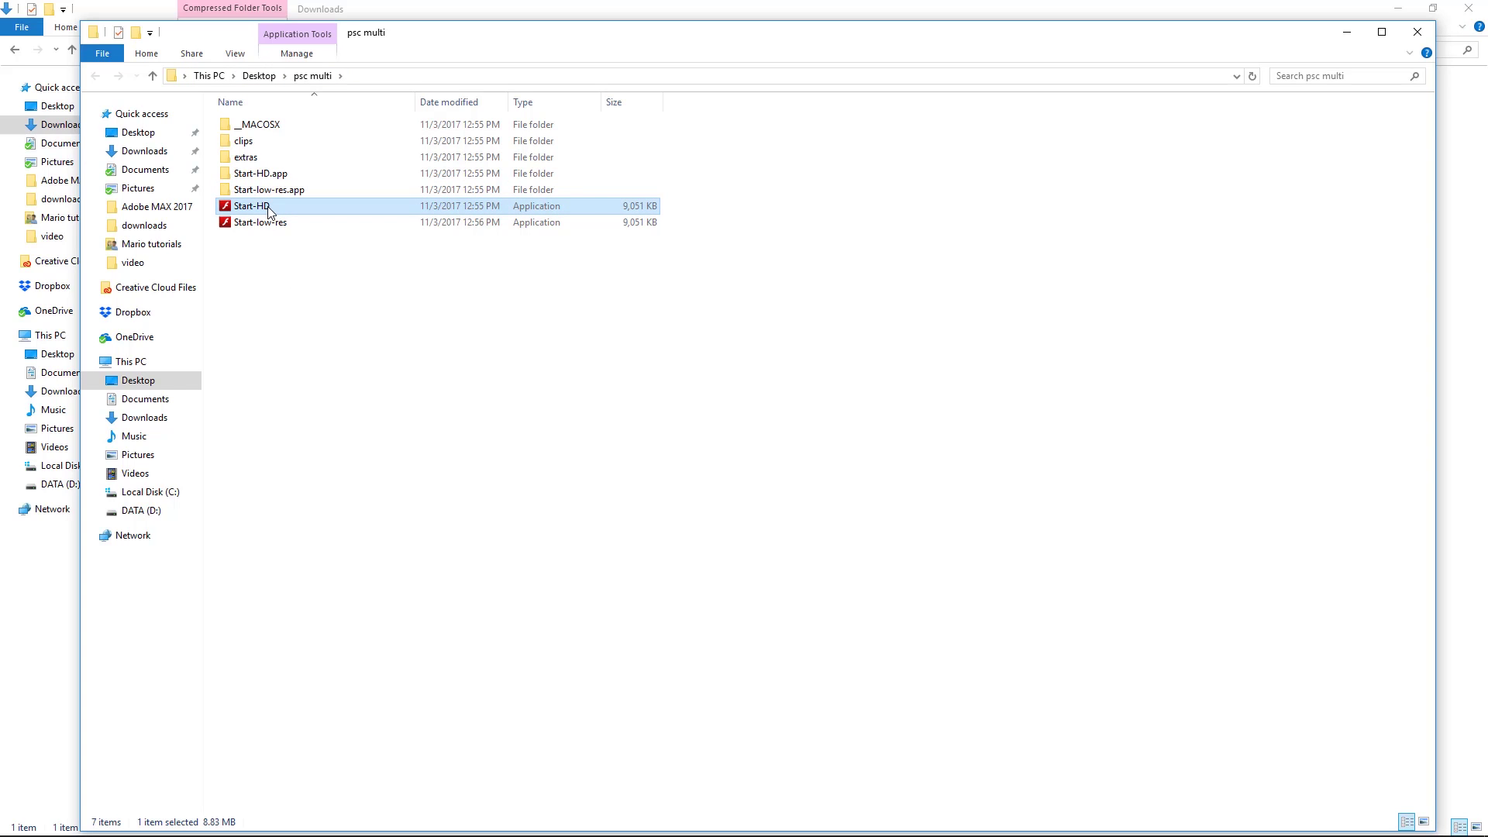
double_click(268, 208)
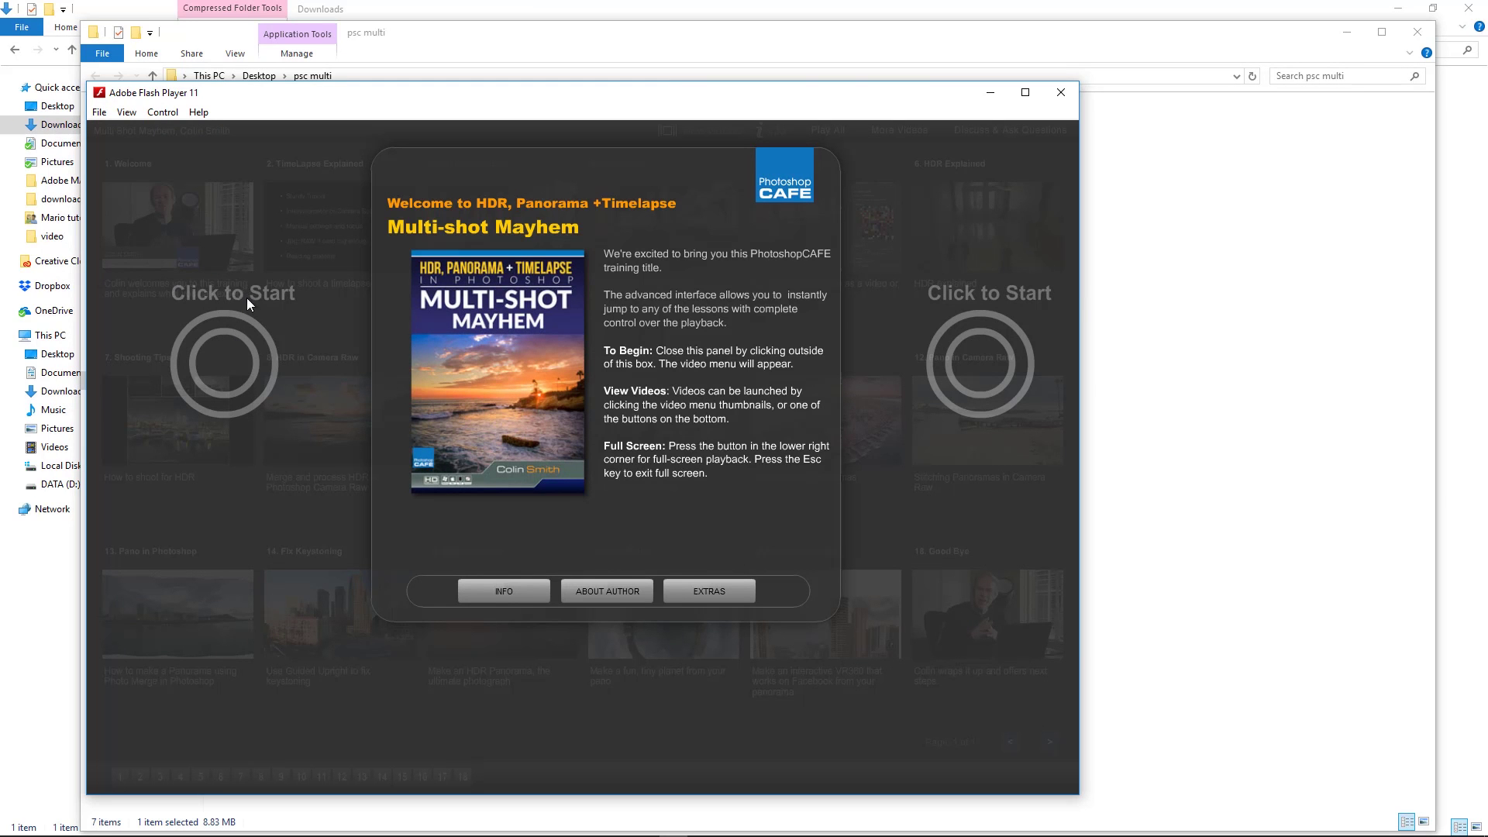
Step: Play lesson 8, HDR in Camera Raw, skim its Camera Raw and Photoshop parts, then close Flash Player
left_click(260, 366)
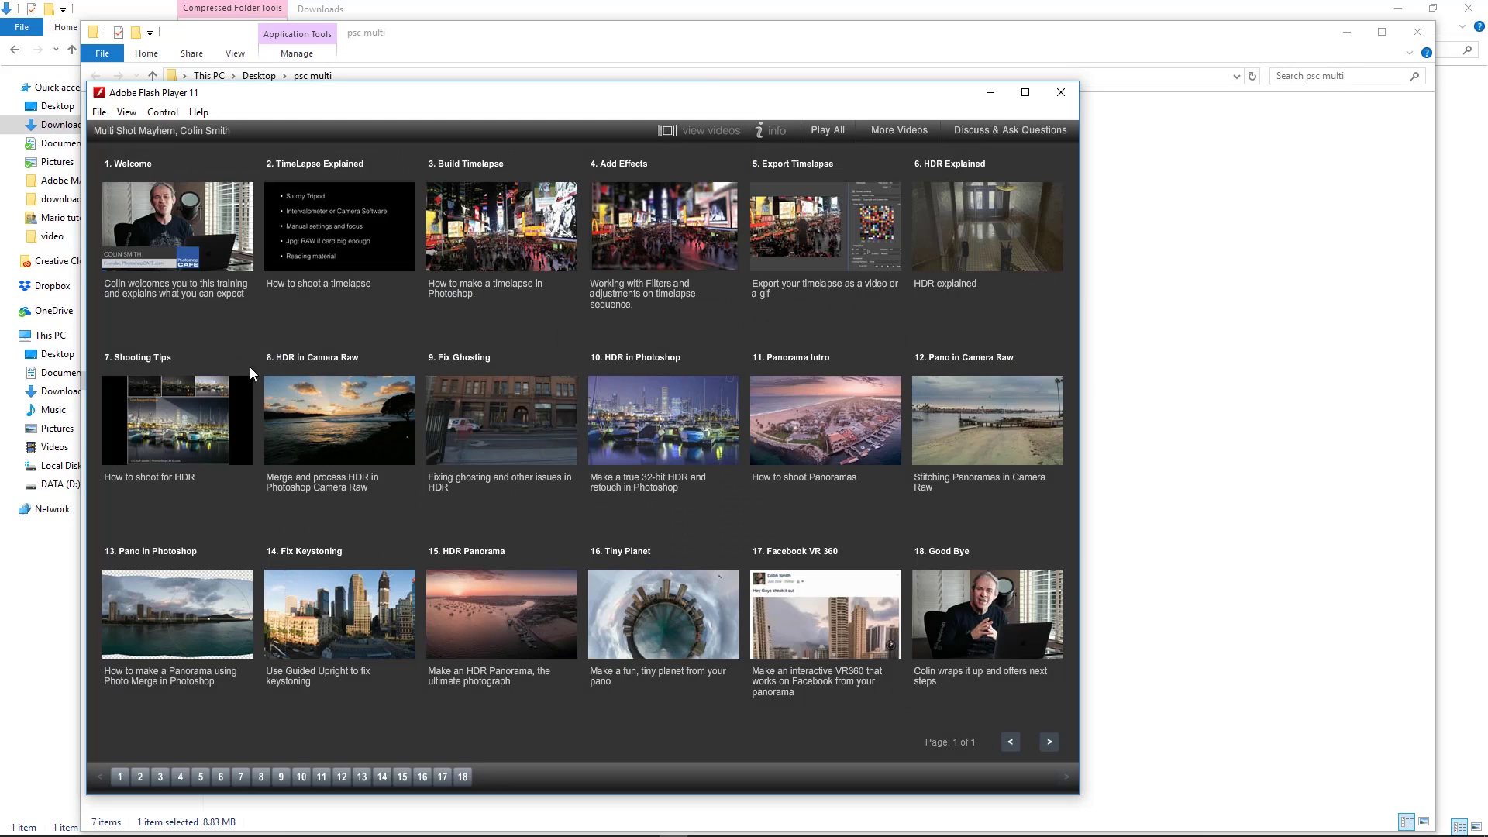
left_click(328, 411)
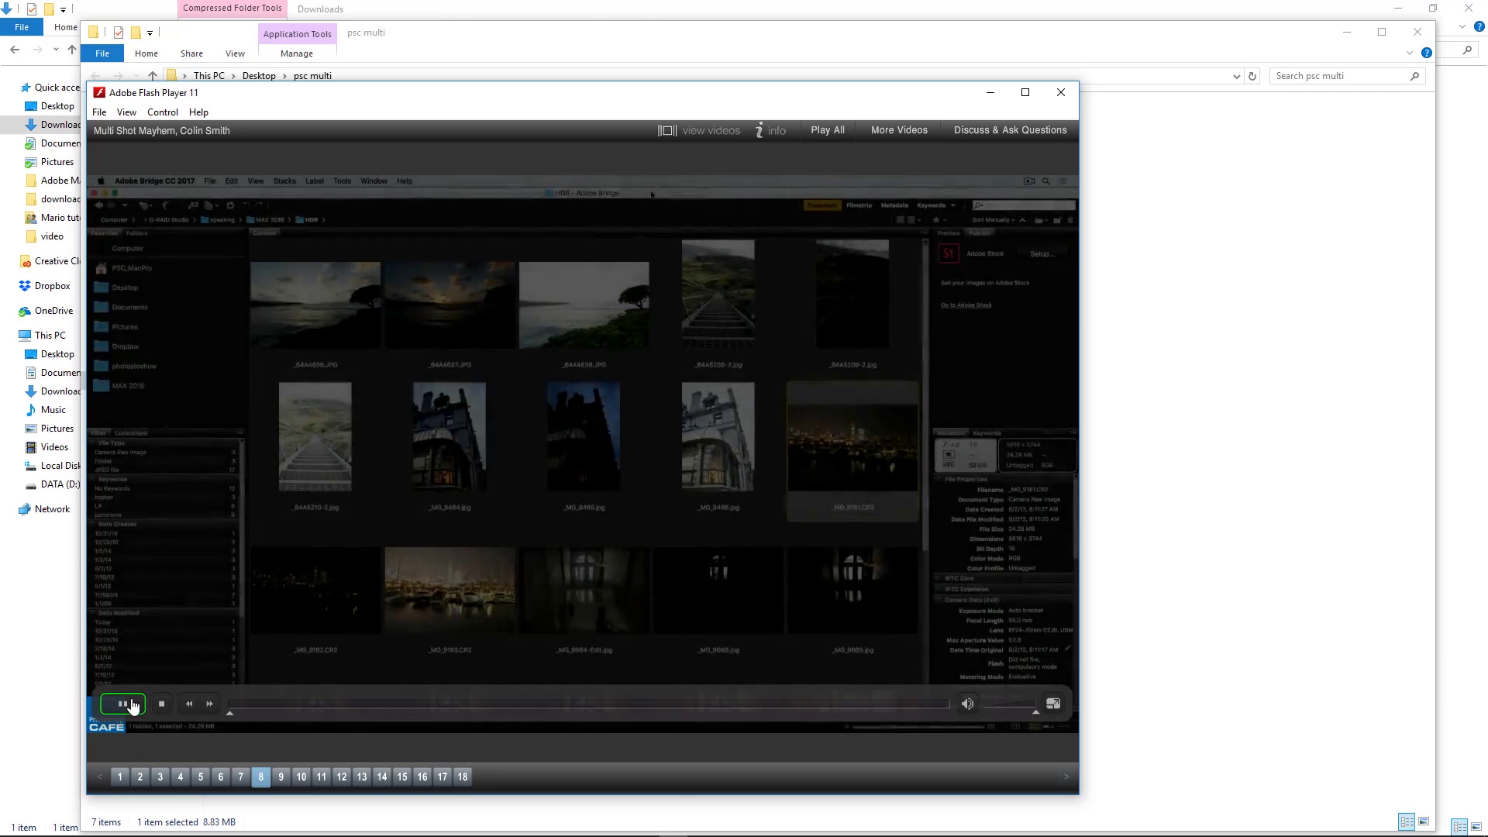
left_click(126, 704)
left_click_drag(227, 712, 812, 711)
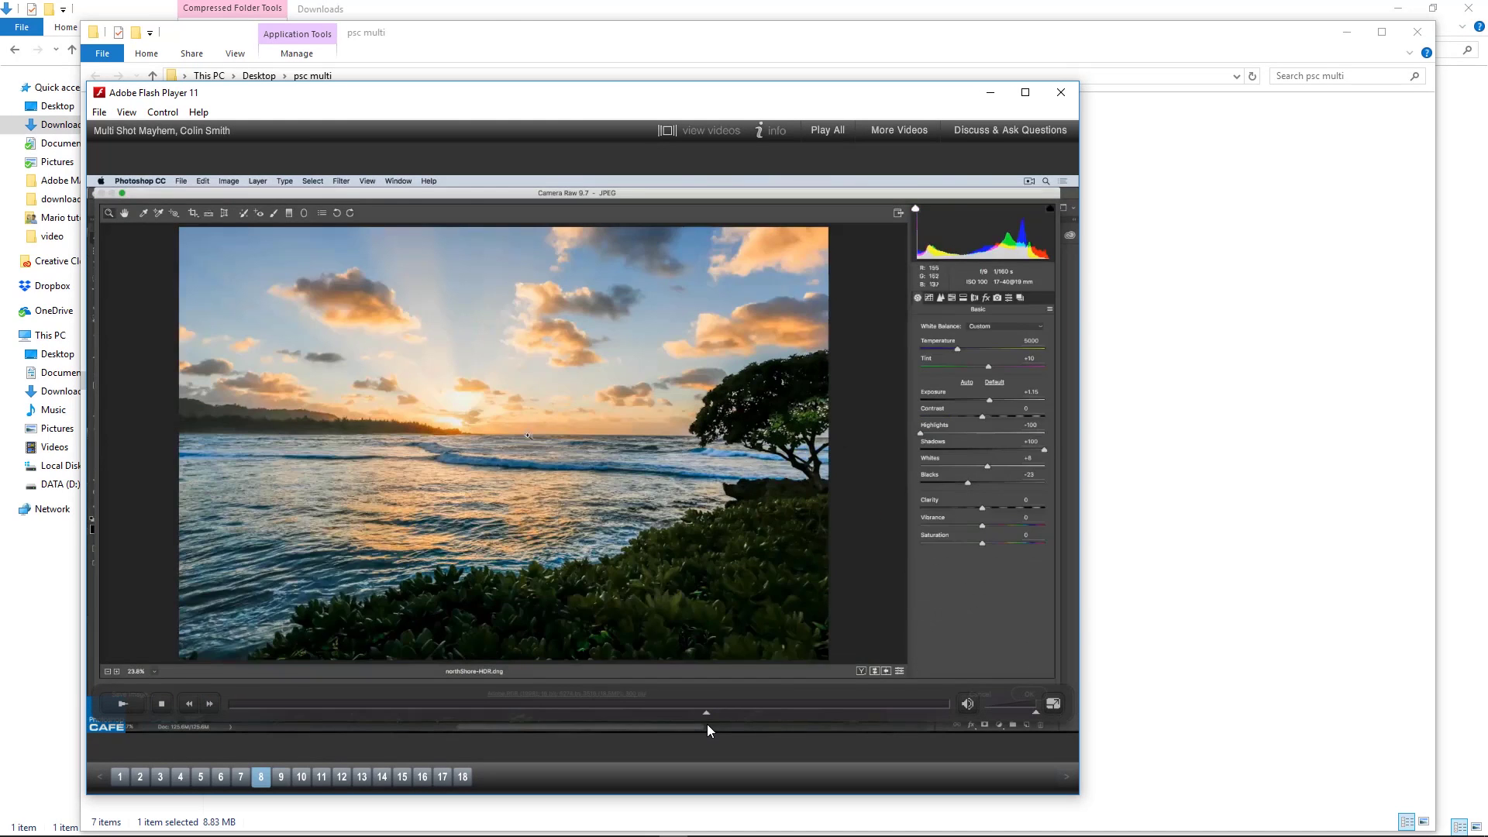
left_click(707, 724)
left_click(1052, 705)
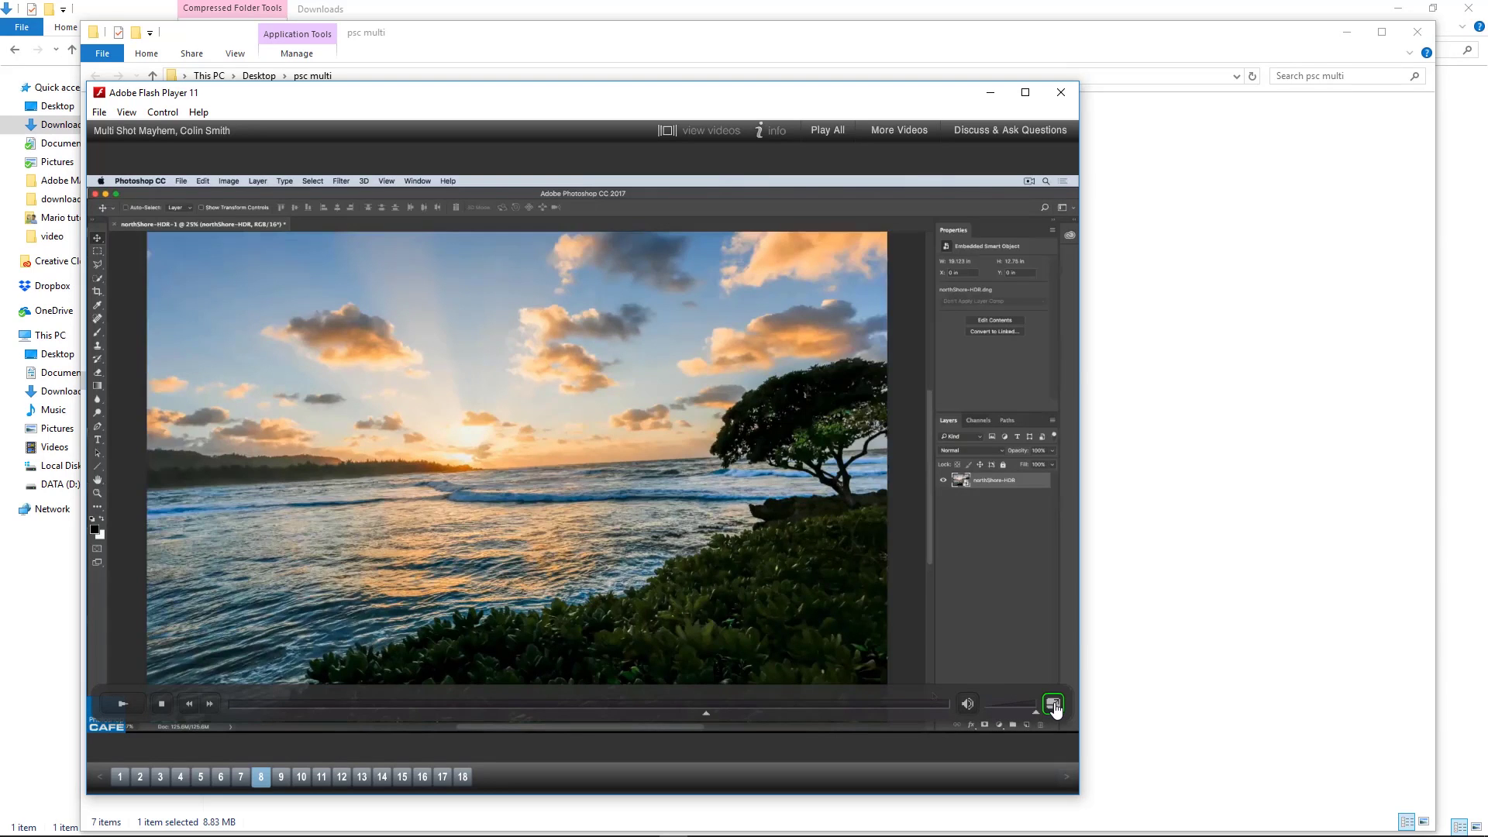
left_click(1061, 92)
left_click(563, 334)
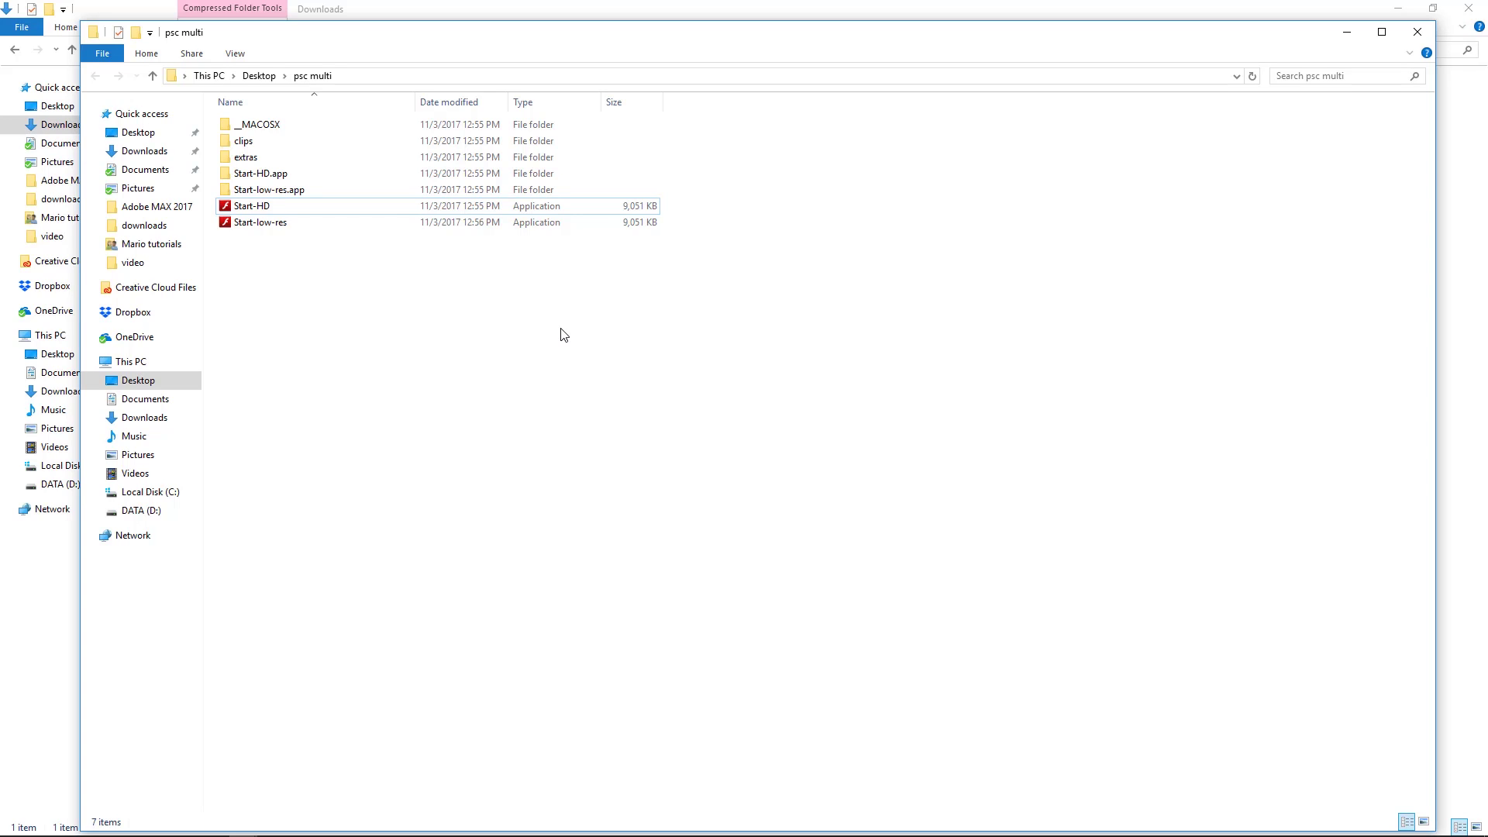
Step: Open the clips folder and select videos MS_01_intro through MS_18_outro, then clear the selection
left_click(252, 147)
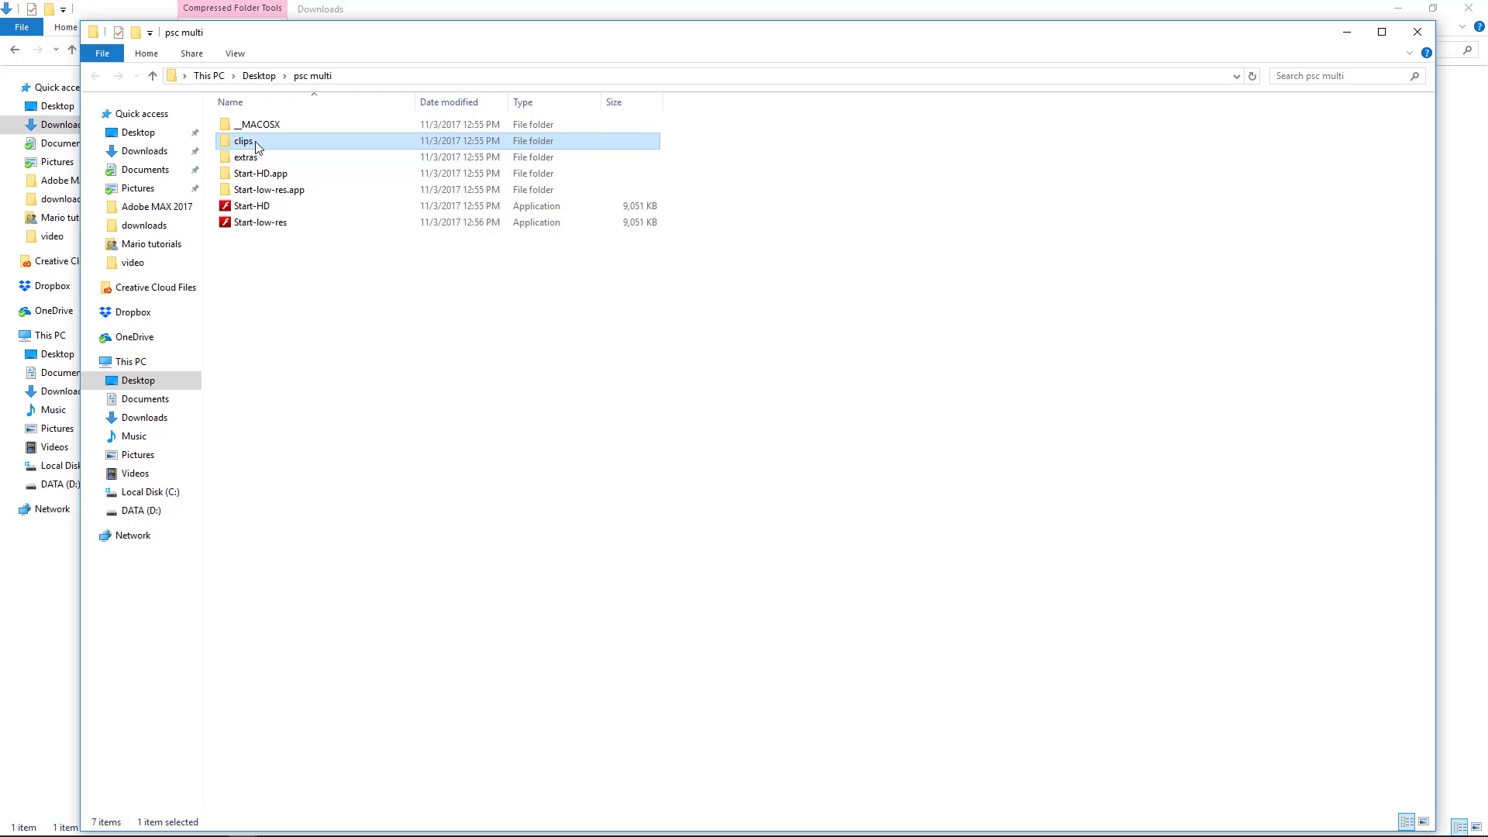
double_click(256, 147)
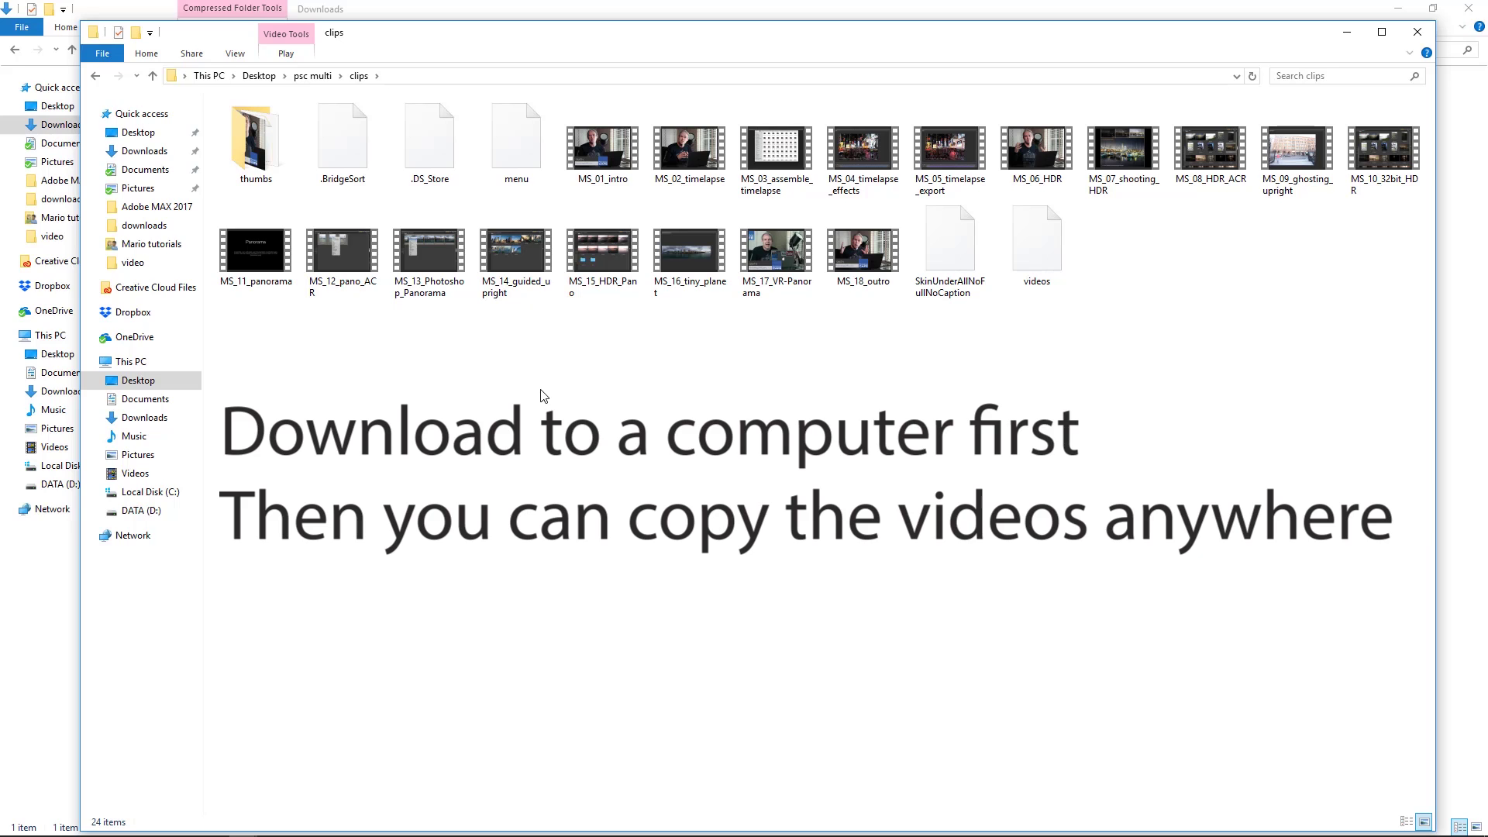
left_click(601, 142)
left_click(873, 239, "shift")
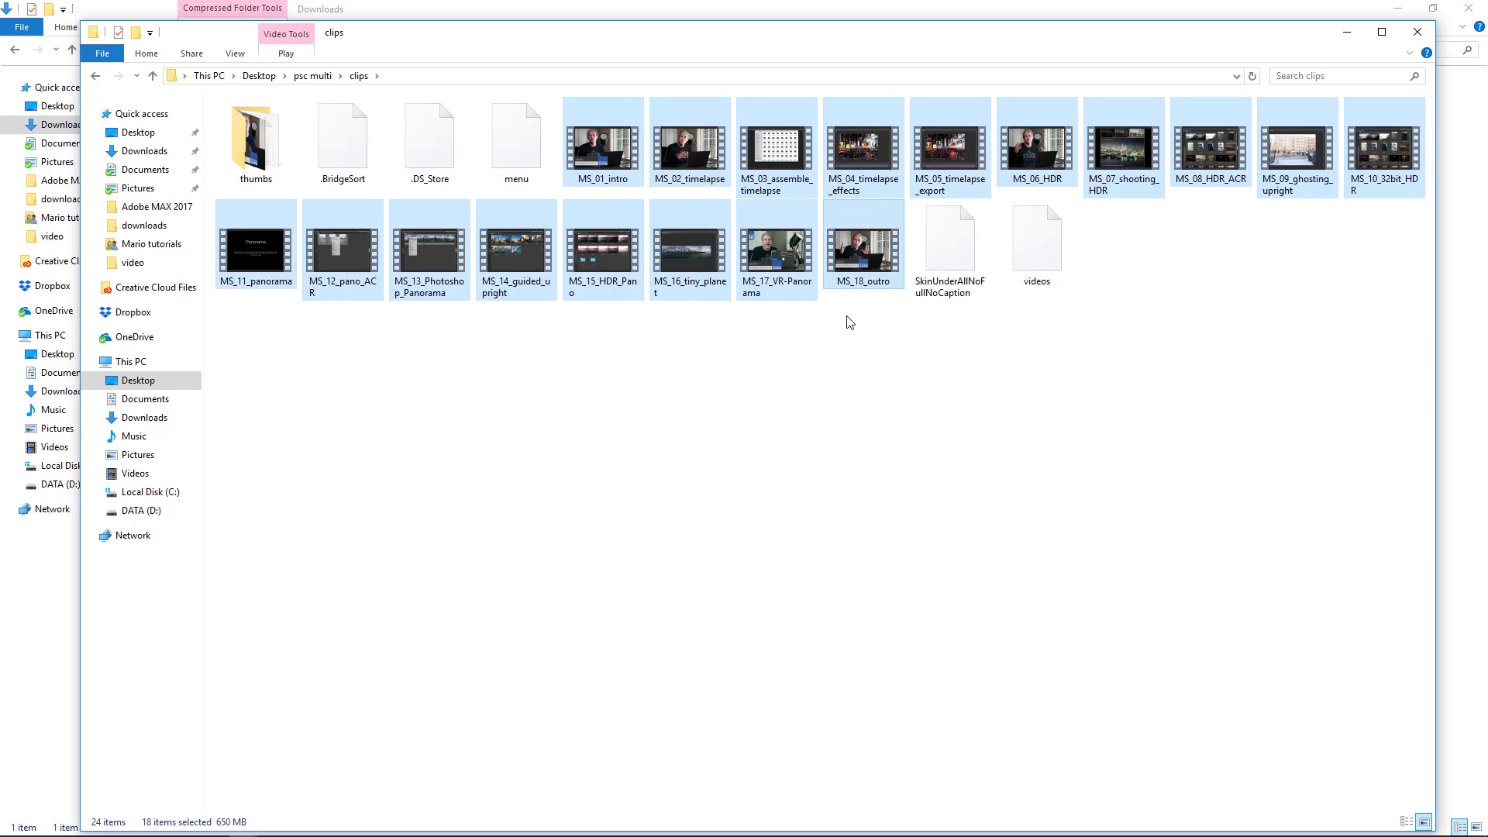
left_click(825, 362)
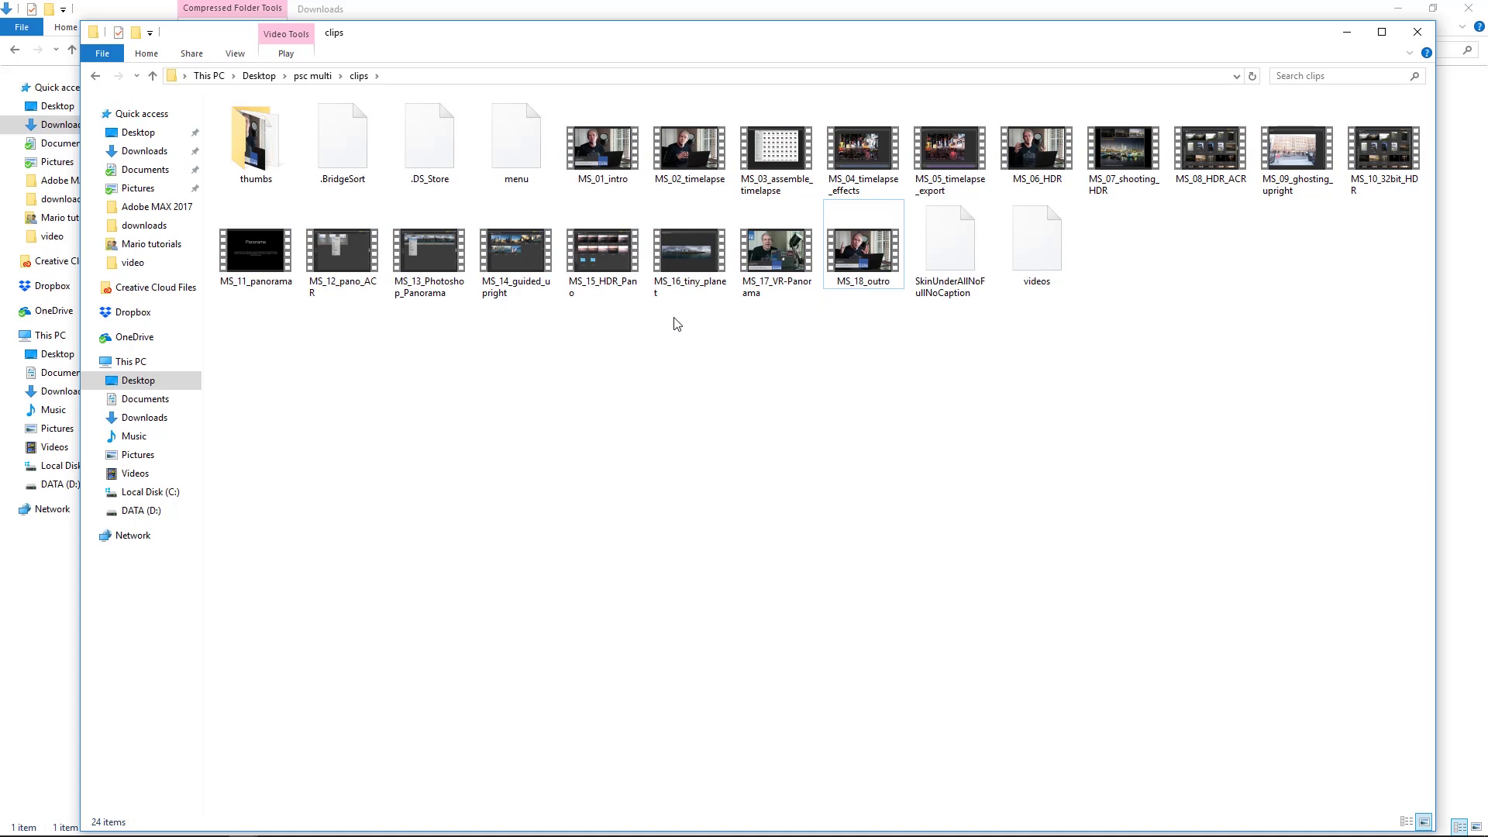
Step: Play MS_15_HDR_Pano, skipping ahead to the Panorama Merge Preview and Adobe Bridge parts, then close it
double_click(607, 246)
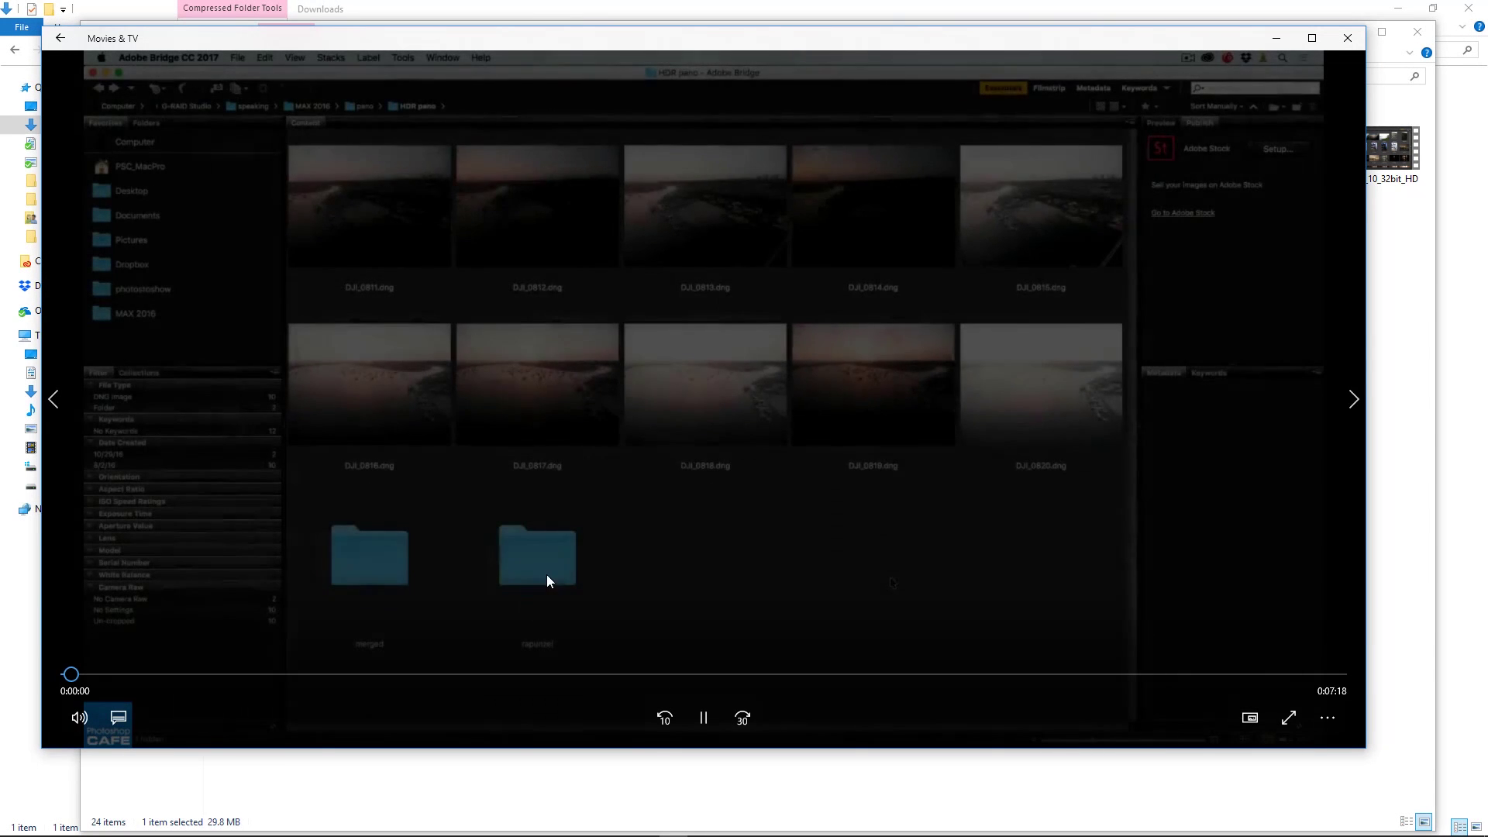
left_click(704, 717)
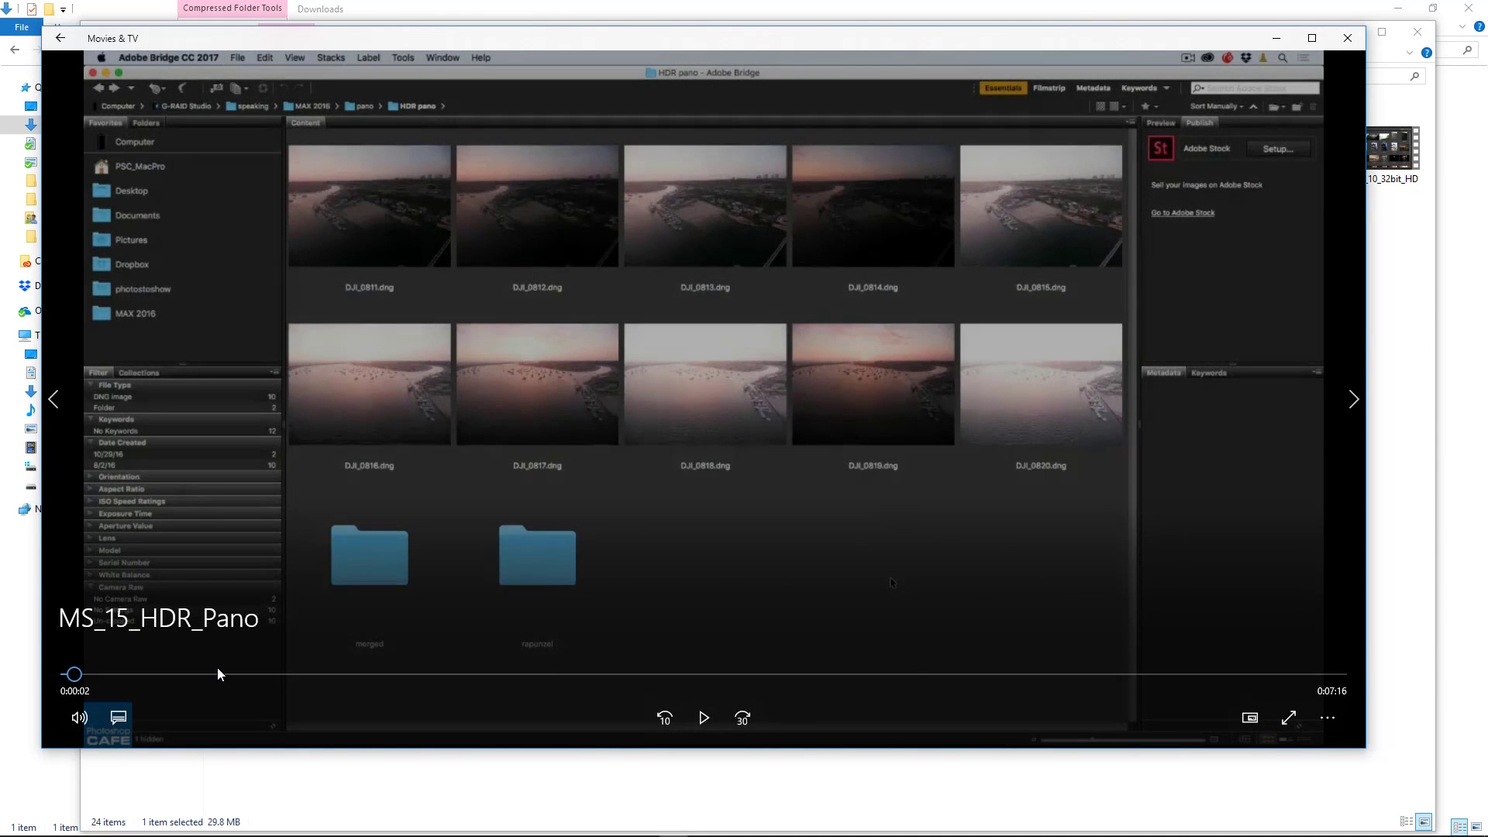
left_click_drag(220, 675, 712, 675)
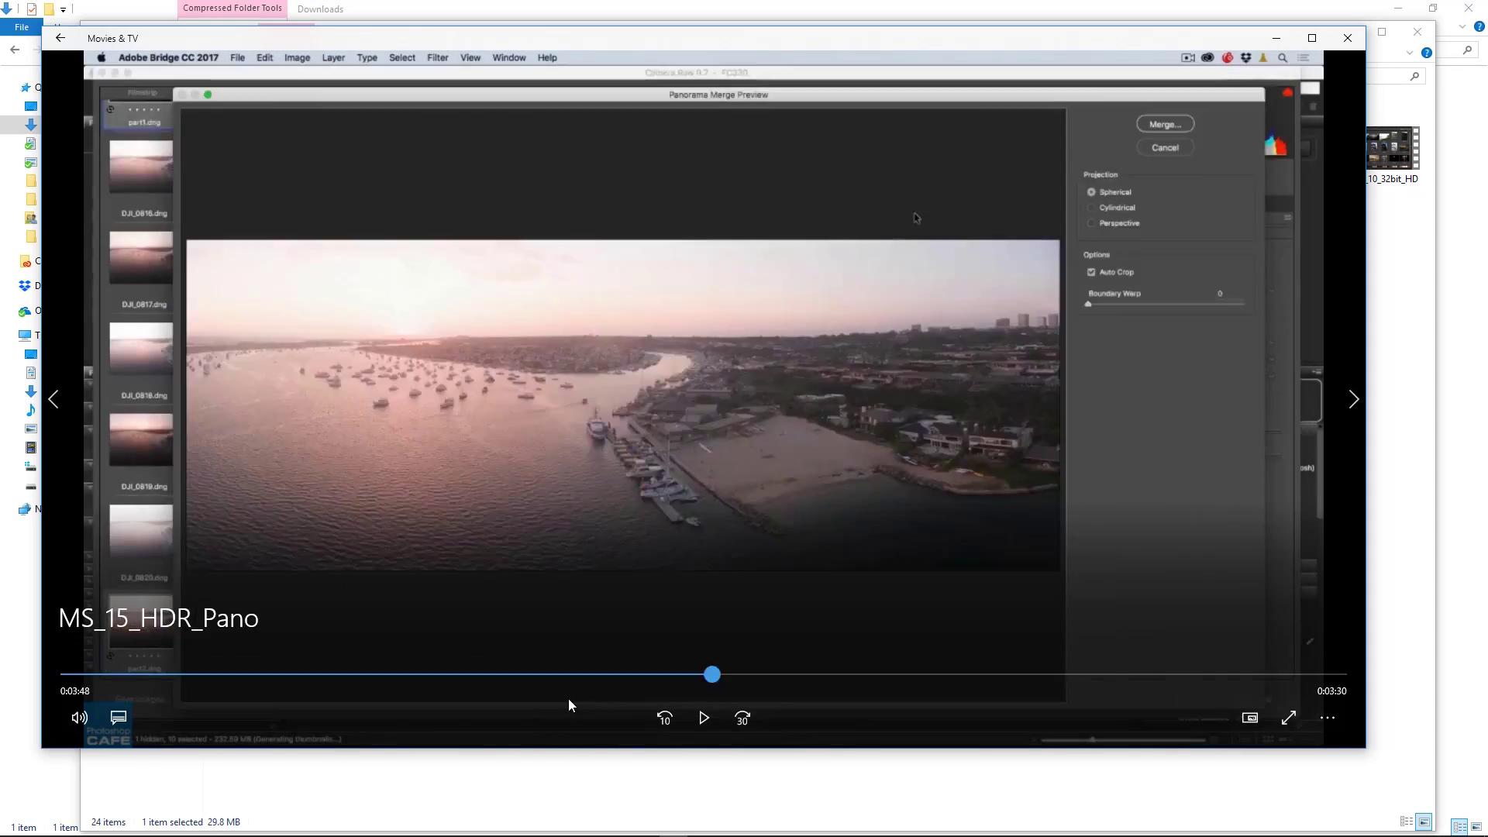
left_click(865, 675)
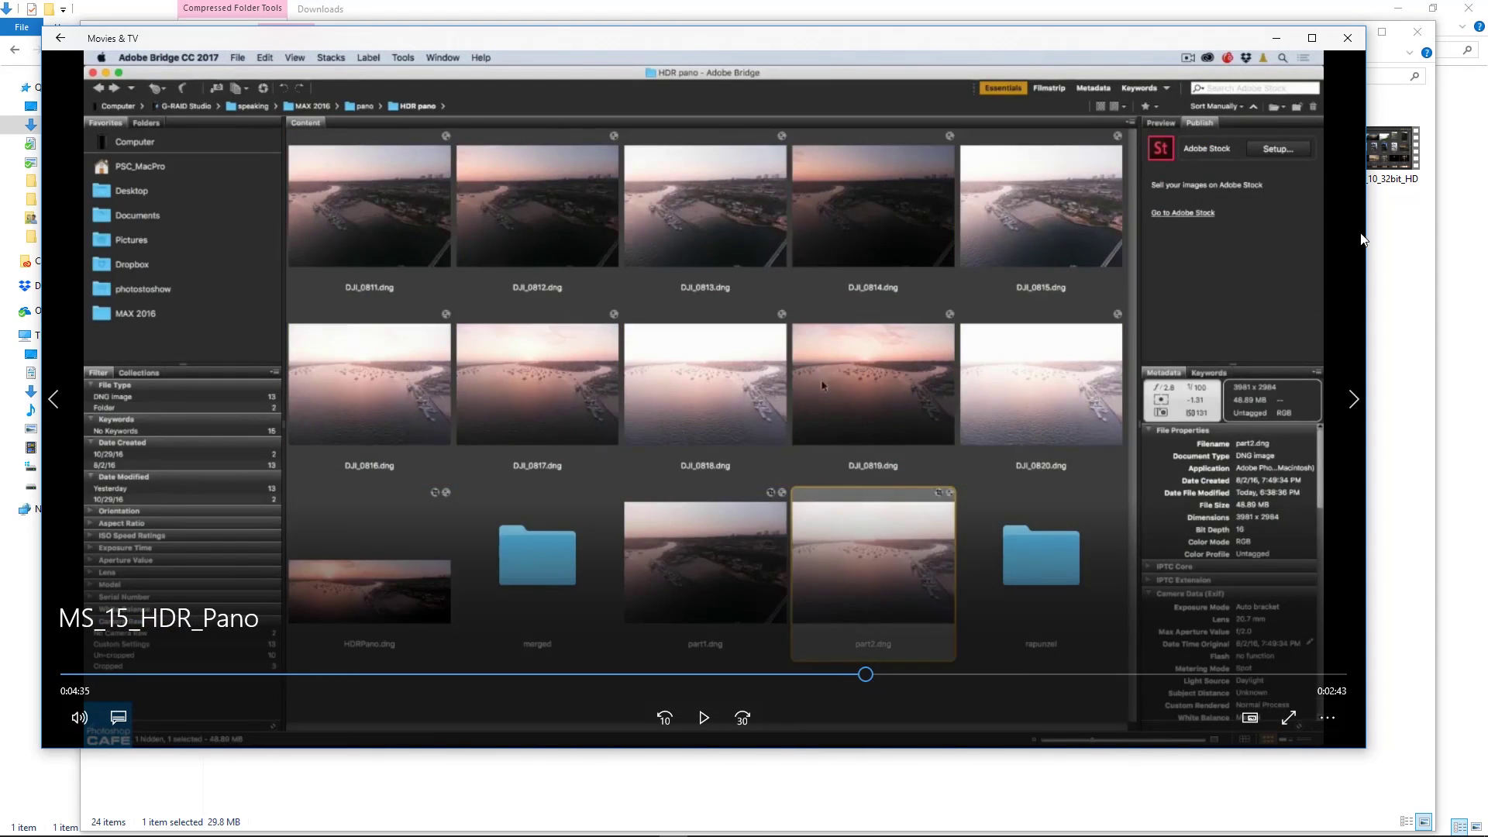
left_click(1348, 38)
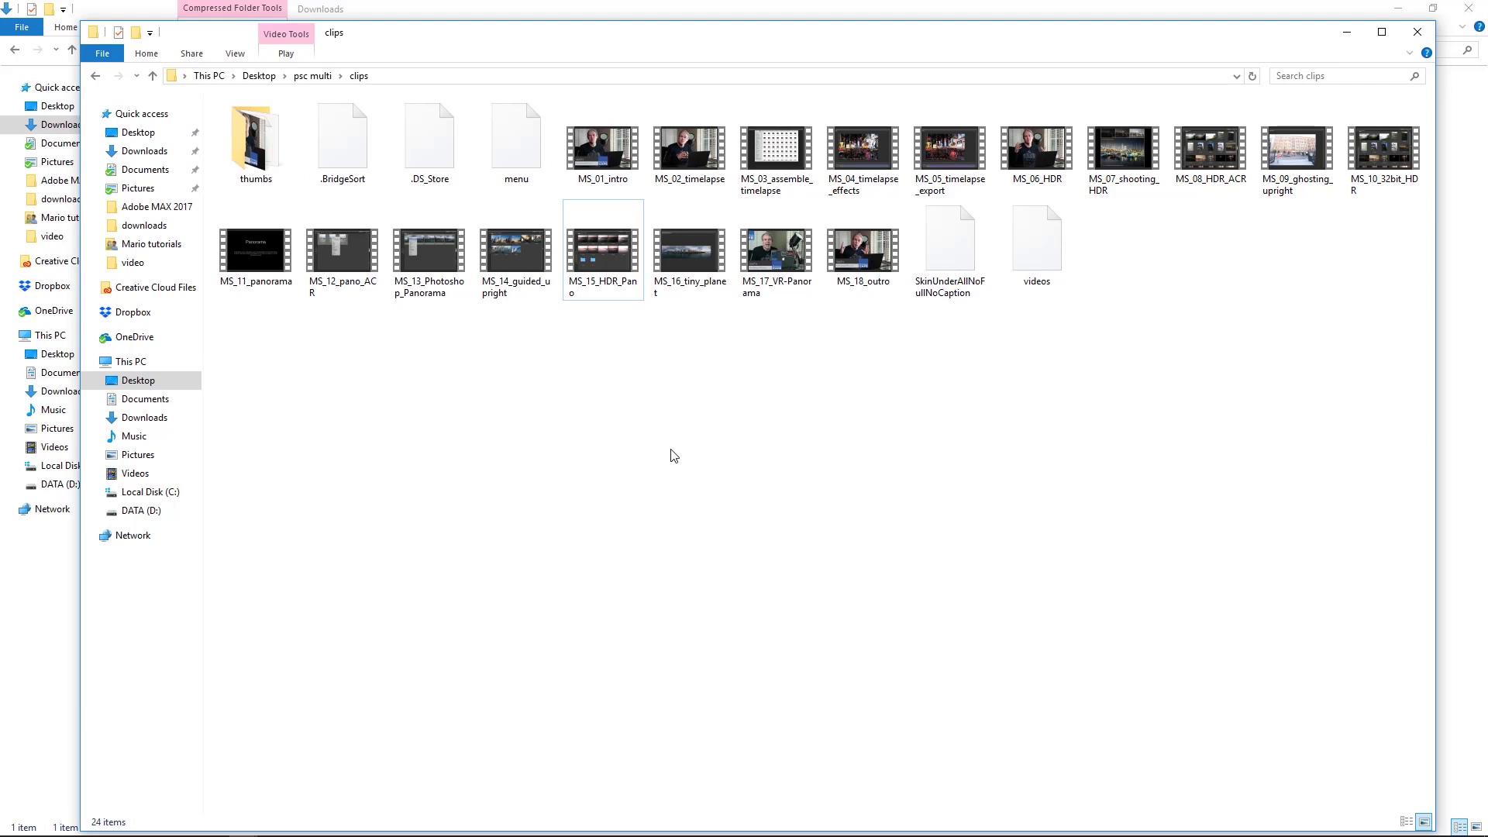